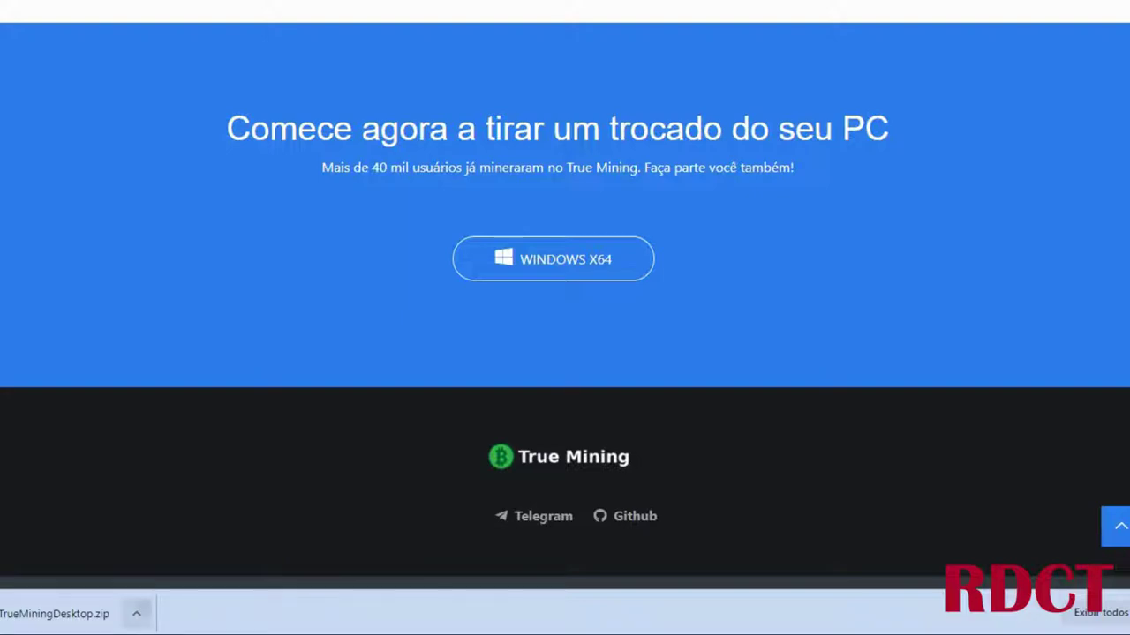
- Open the downloaded TrueMiningDesktop.zip in WinRAR and extract it with the default extraction settings
left_click(167, 505)
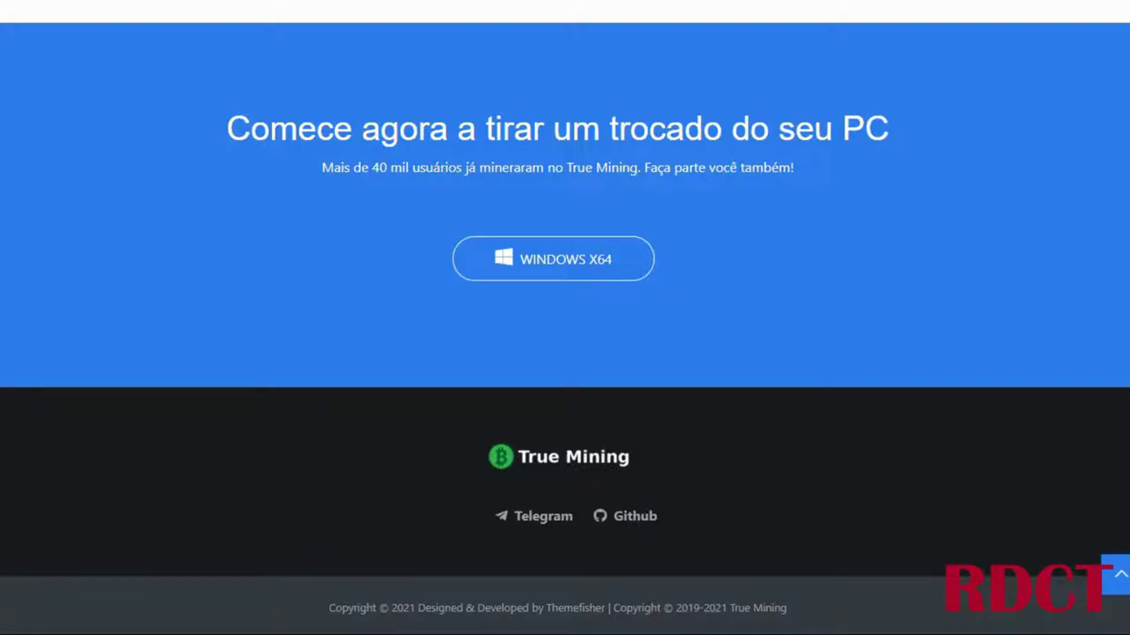
left_click_drag(408, 111, 226, 83)
left_click(210, 155)
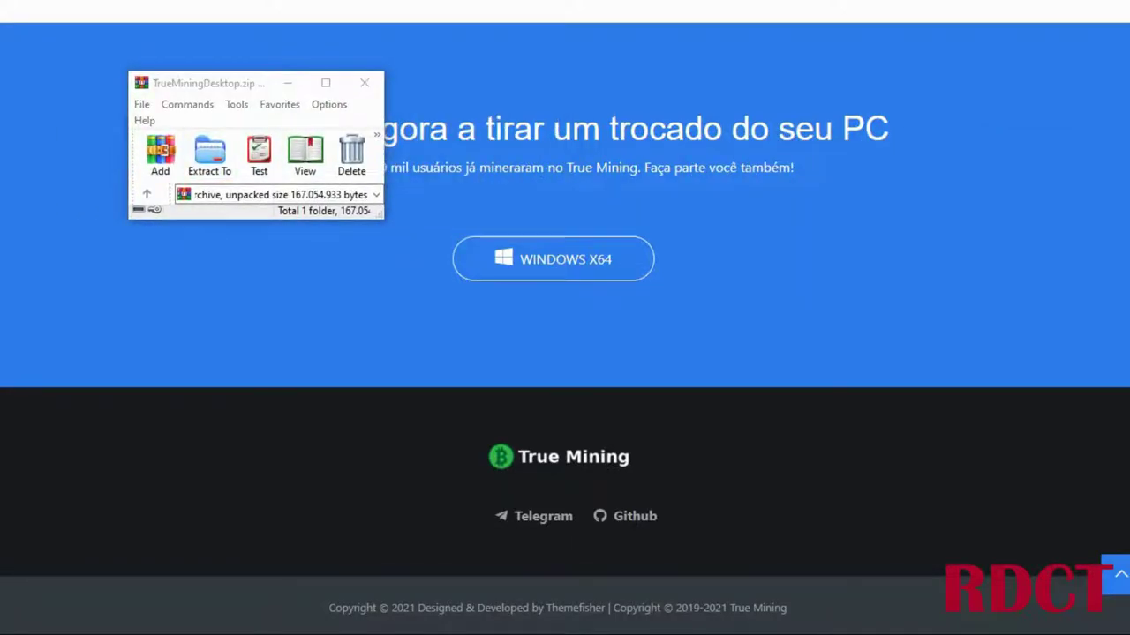
key("alt+e")
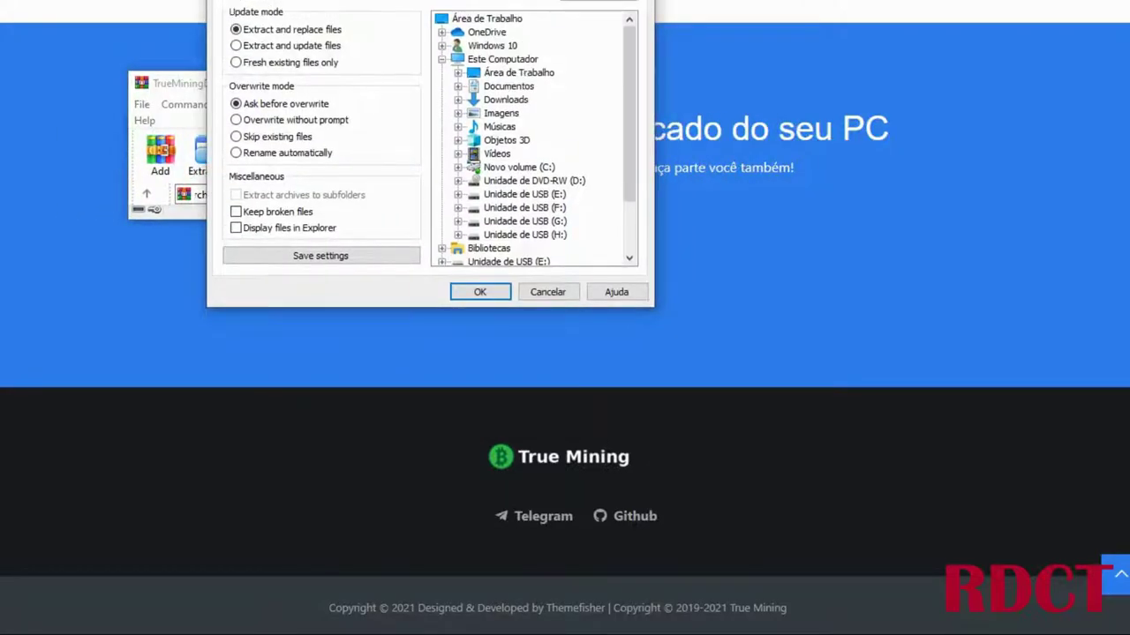
key("Return")
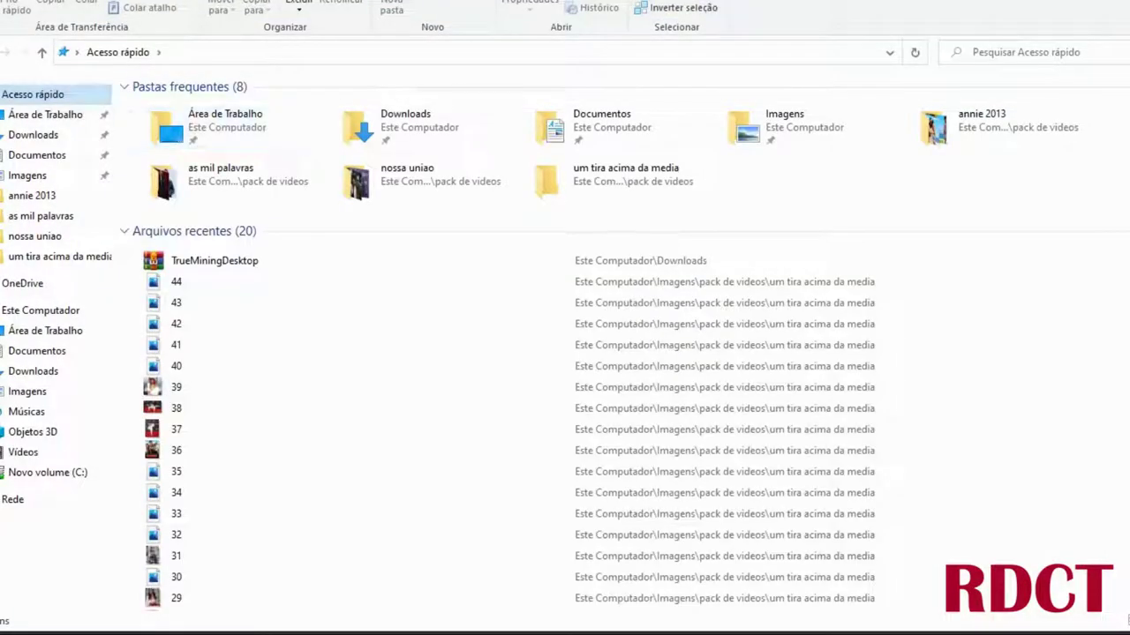
- Extract the TrueMiningDesktop archive in Downloads into its own TrueMiningDesktop folder, replacing all existing files
left_click(35, 135)
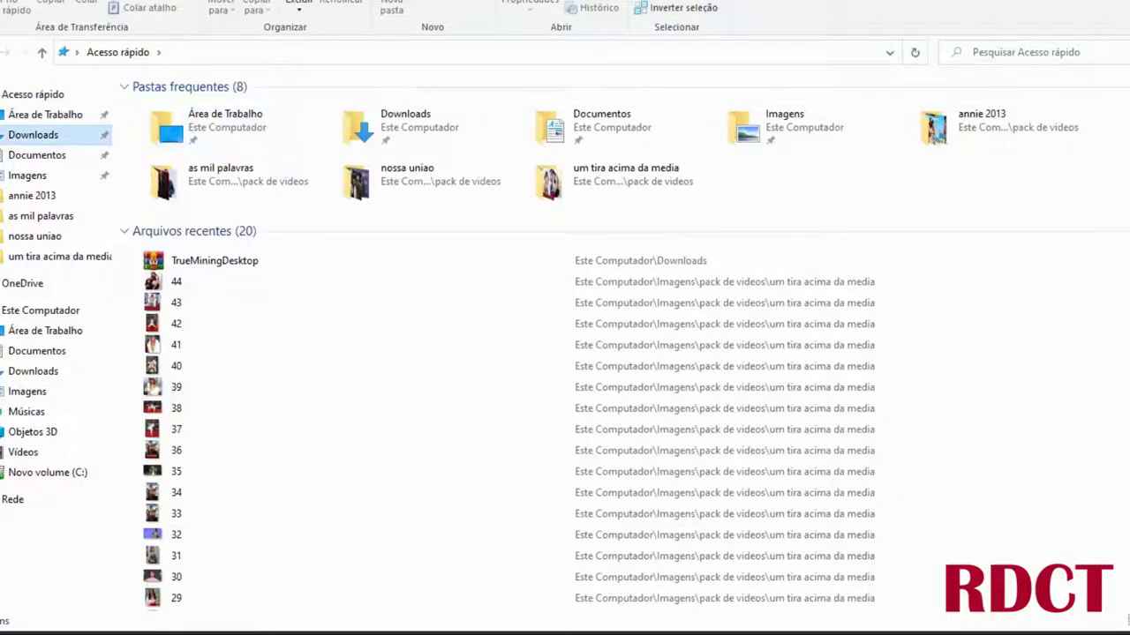
left_click(32, 134)
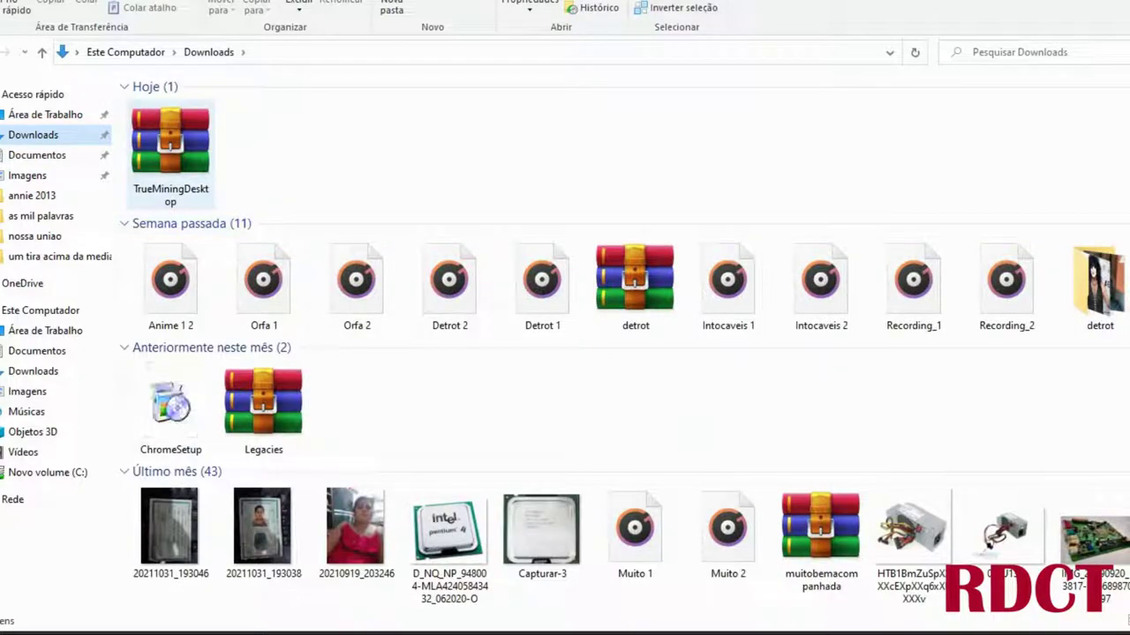
left_click(181, 164)
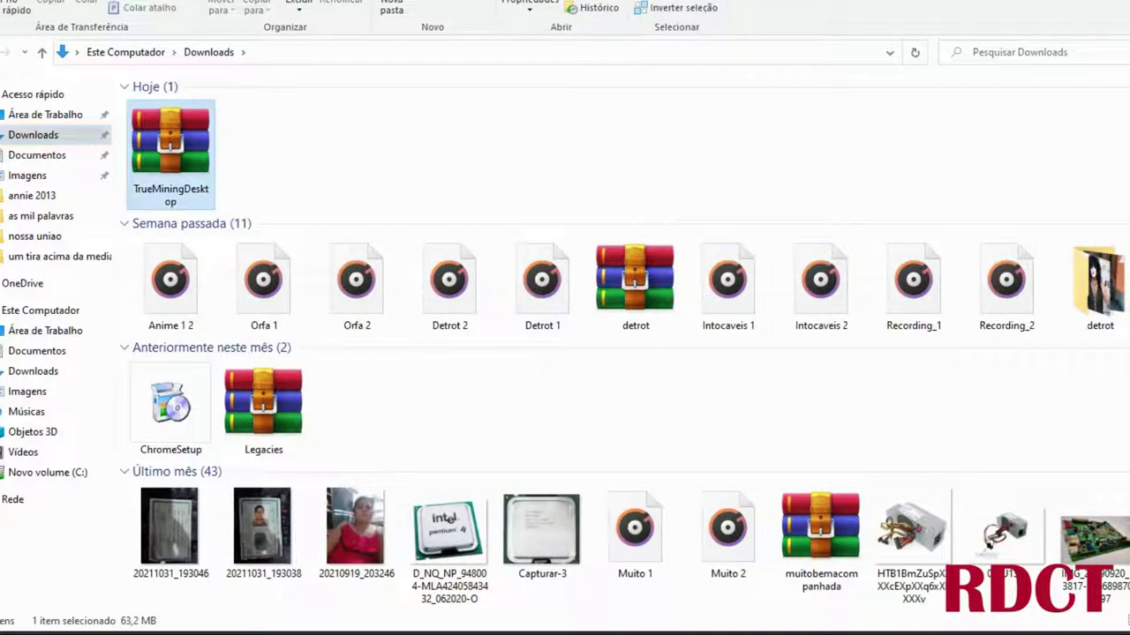
right_click(179, 161)
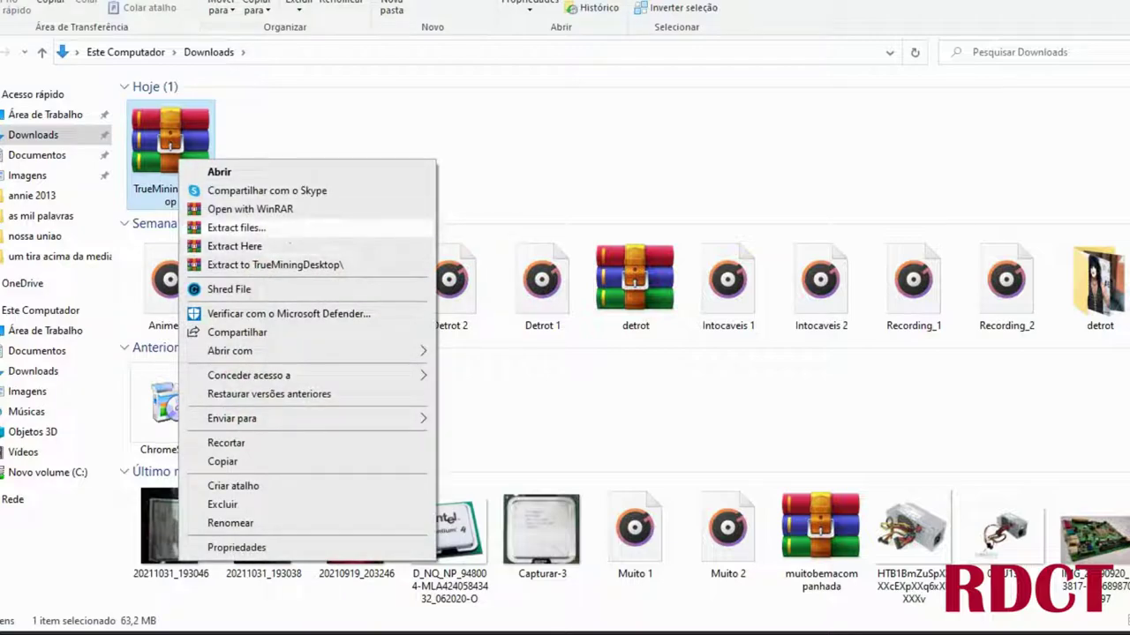
left_click(275, 265)
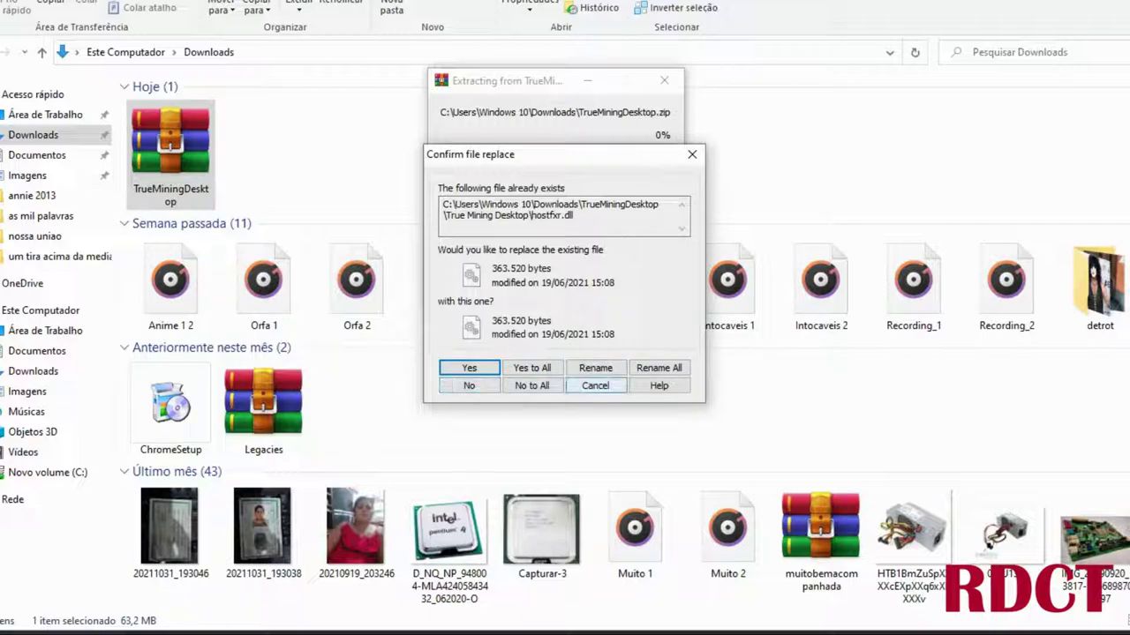
left_click(531, 367)
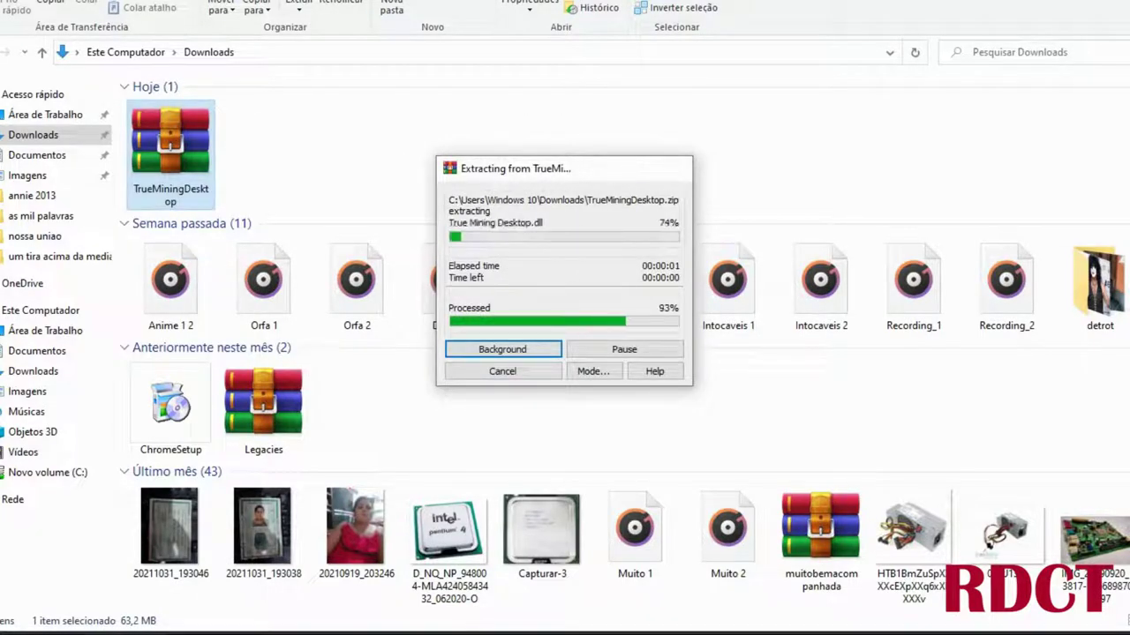
- Look through the Downloads and Imagens folders for the extracted TrueMiningDesktop folder
left_click(534, 379)
scroll(542, 258, "down", 5)
scroll(542, 257, "up", 5)
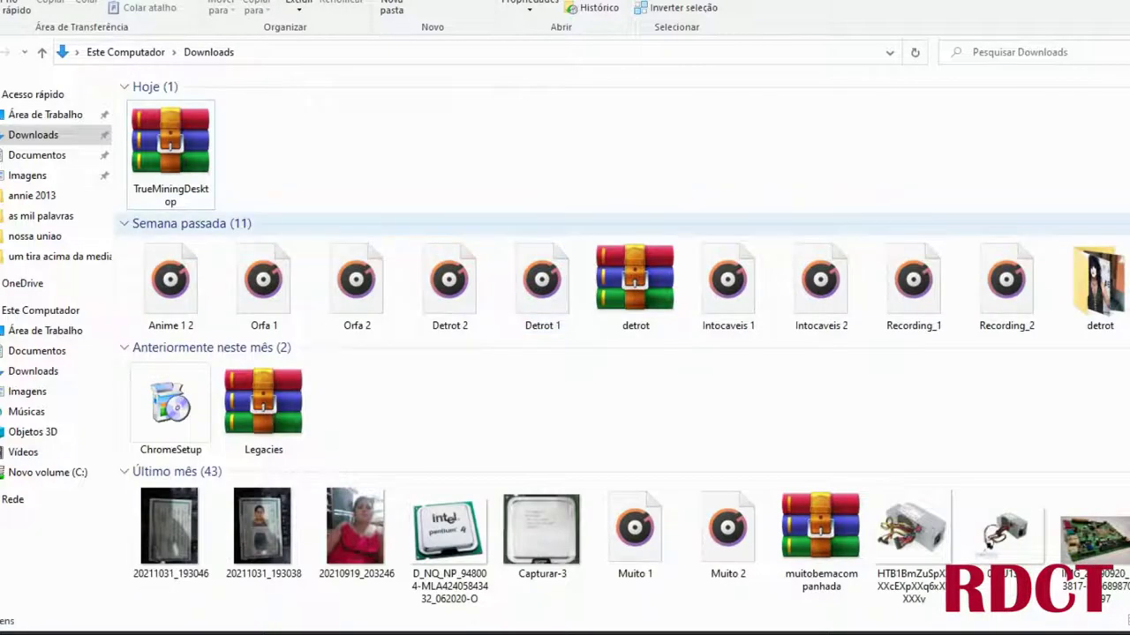
scroll(634, 327, "down", 6)
scroll(821, 326, "up", 7)
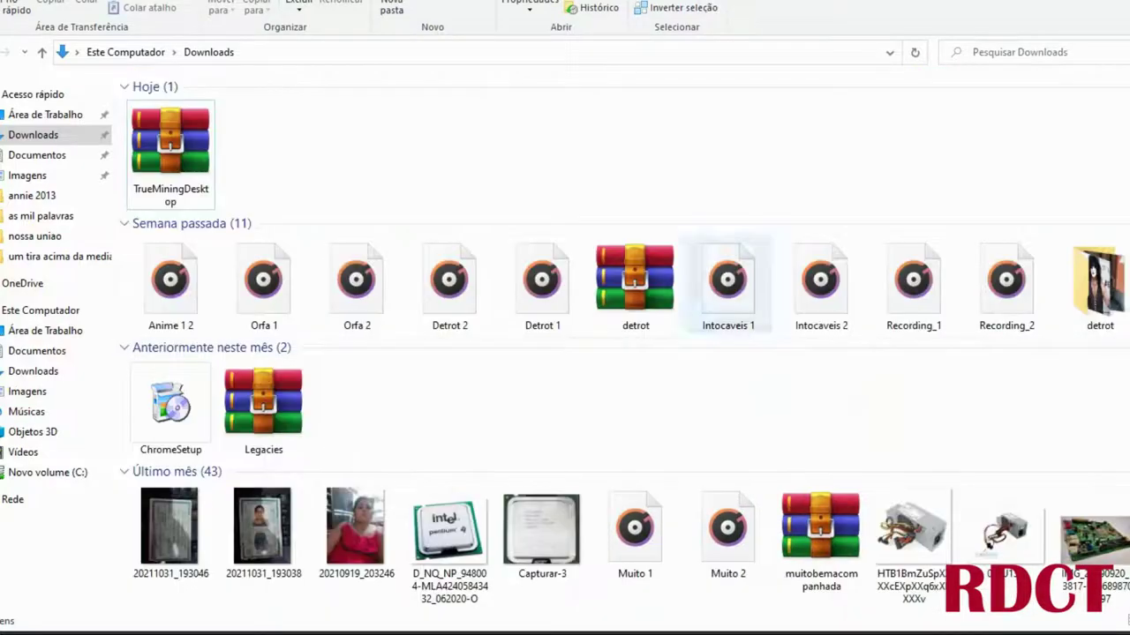
left_click(28, 176)
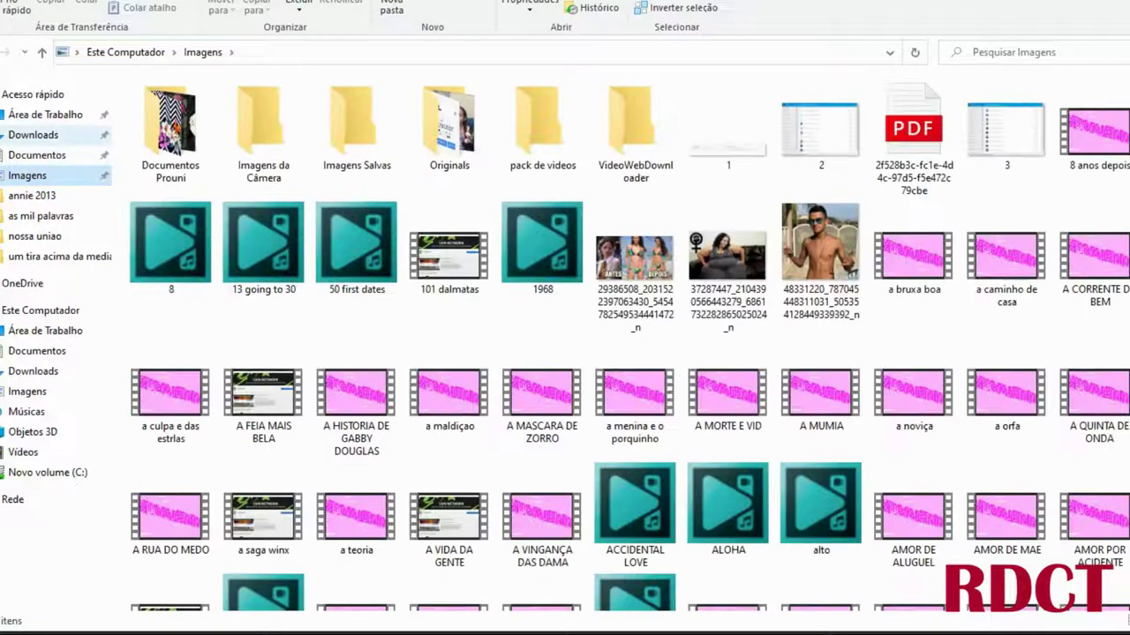
left_click(33, 135)
- Extract the TrueMiningDesktop archive directly into Downloads and look through the folder for the extracted files
right_click(193, 153)
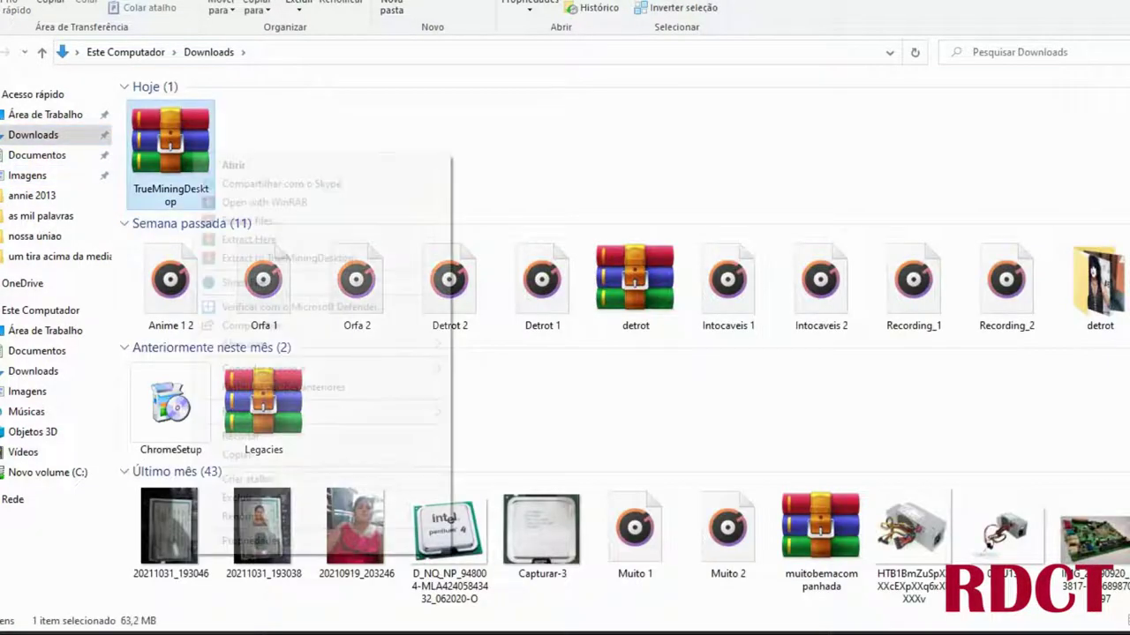
left_click(249, 239)
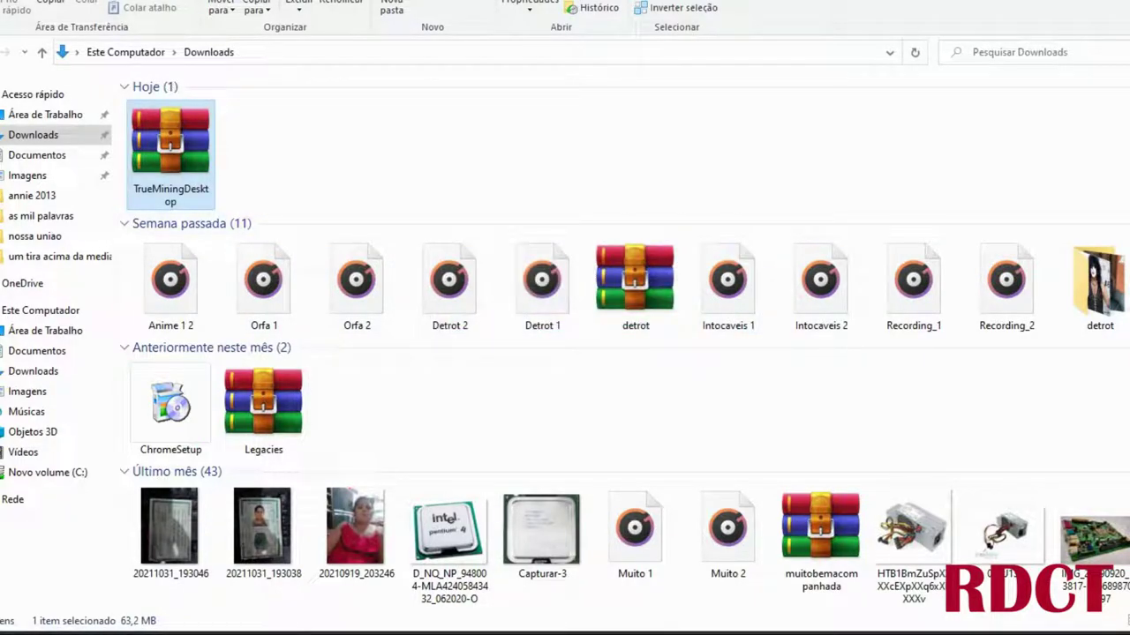
left_click(653, 168)
scroll(542, 347, "down", 3)
scroll(541, 347, "up", 3)
- Copy the TrueMiningDesktop archive from Downloads and open the Imagens folder
left_click(171, 156)
right_click(196, 150)
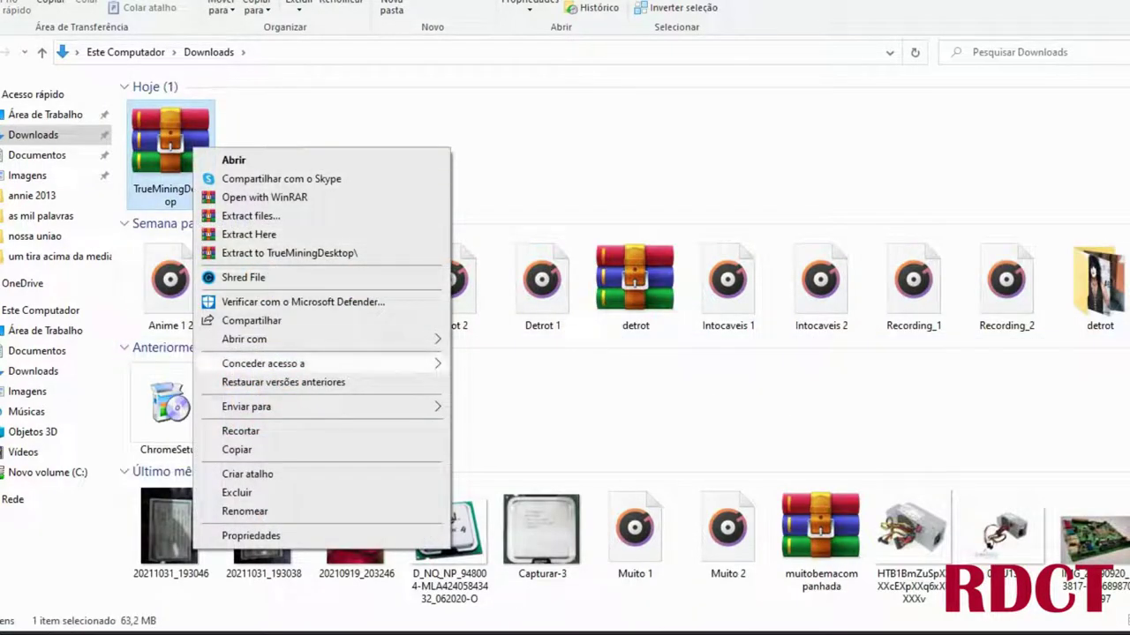
left_click(212, 448)
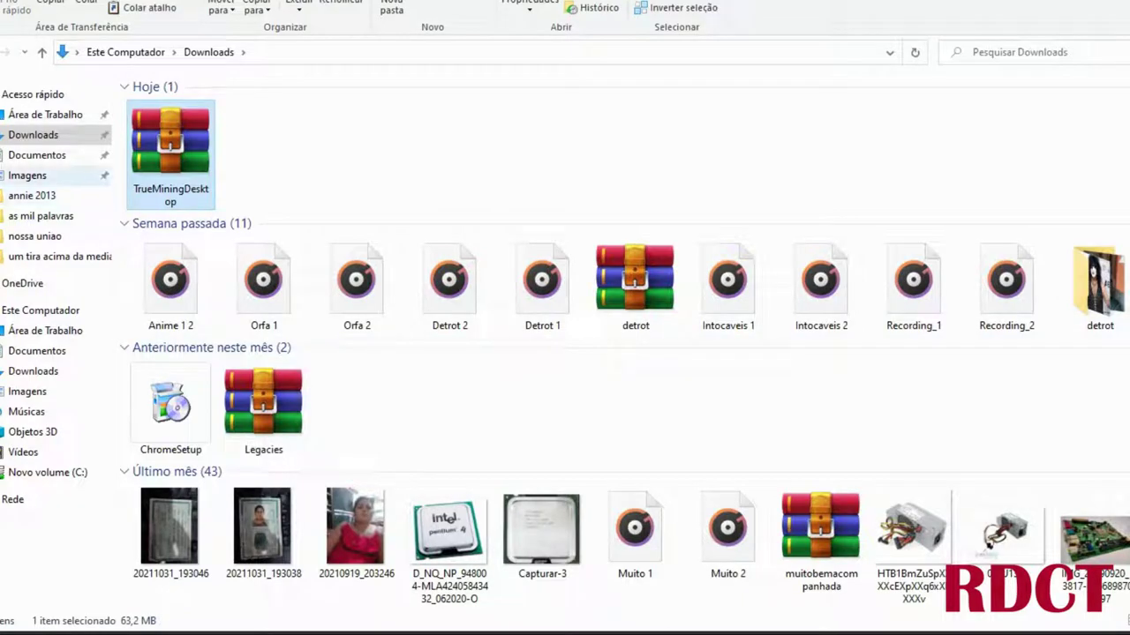
left_click(28, 175)
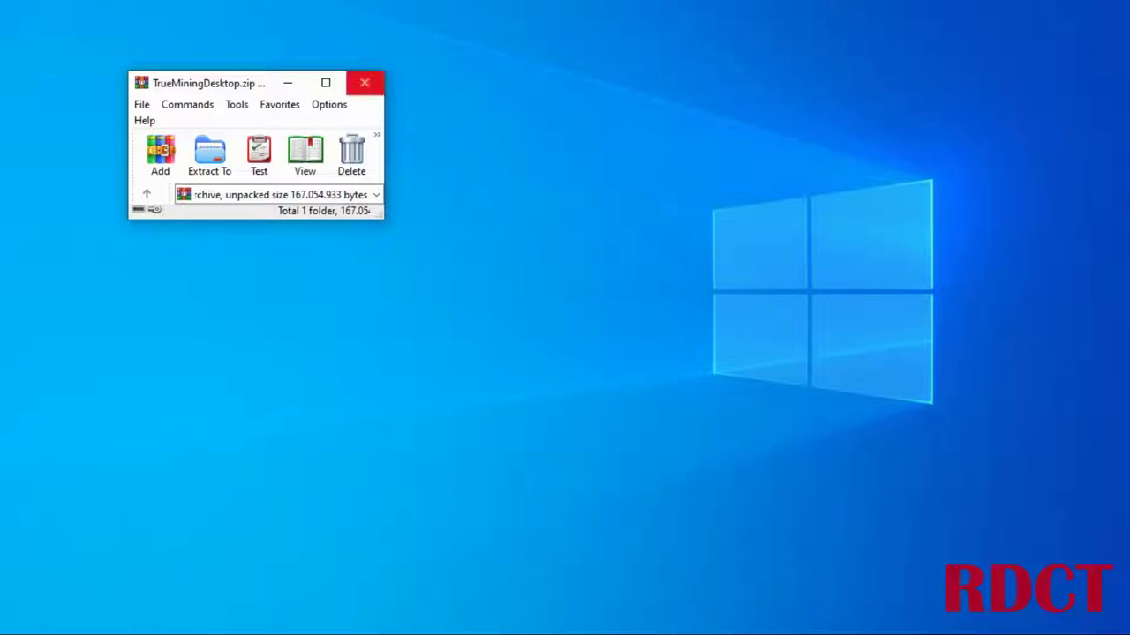
- Close the WinRAR window and paste the copied archive onto the desktop
left_click(364, 83)
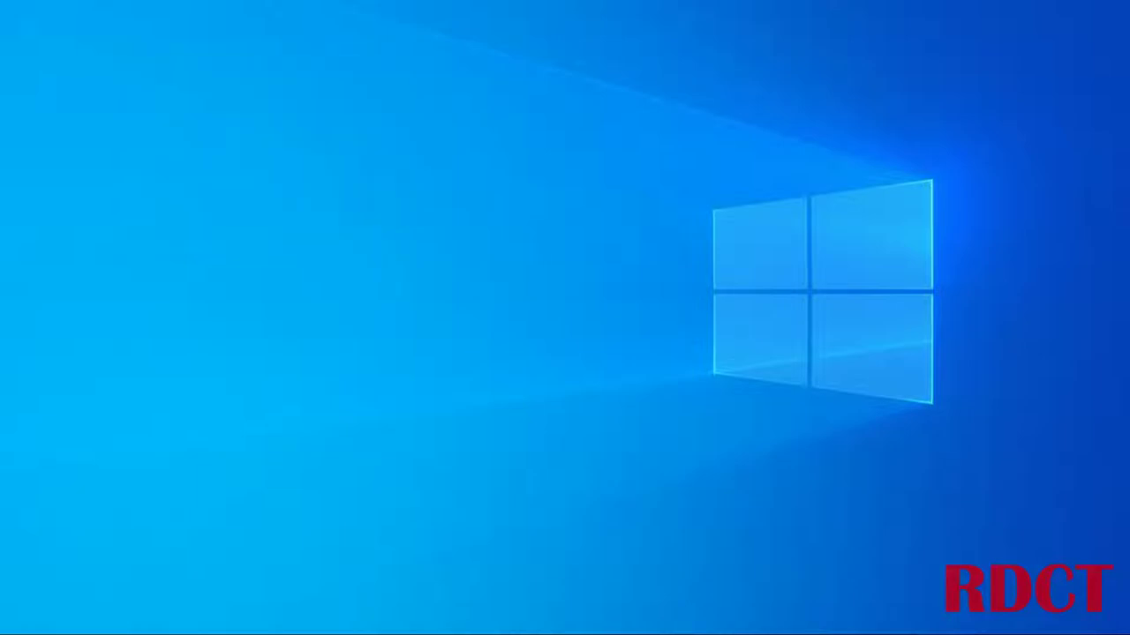
right_click(356, 92)
left_click(397, 164)
- Copy the TrueMiningDesktop archive on the desktop
right_click(2, 1)
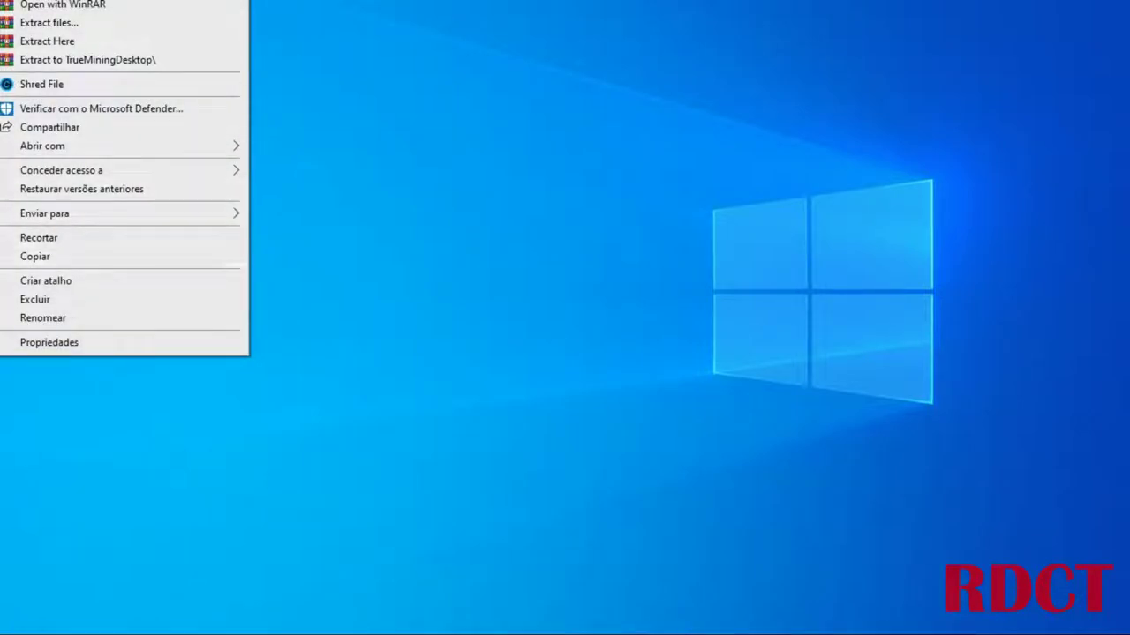
key("Up")
key("Up")
key("Up")
key("Up")
key("Up")
key("Up")
key("Up")
key("Down")
key("Return")
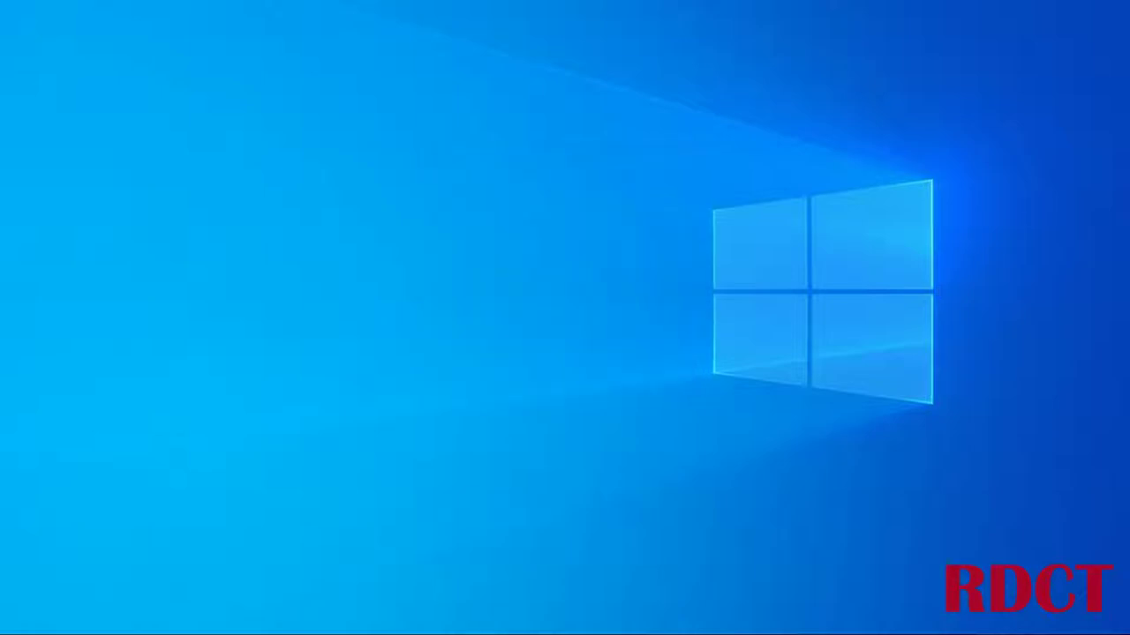
- Return to File Explorer and open the "pack de videos" folder inside Imagens
mouse_move(390, 634)
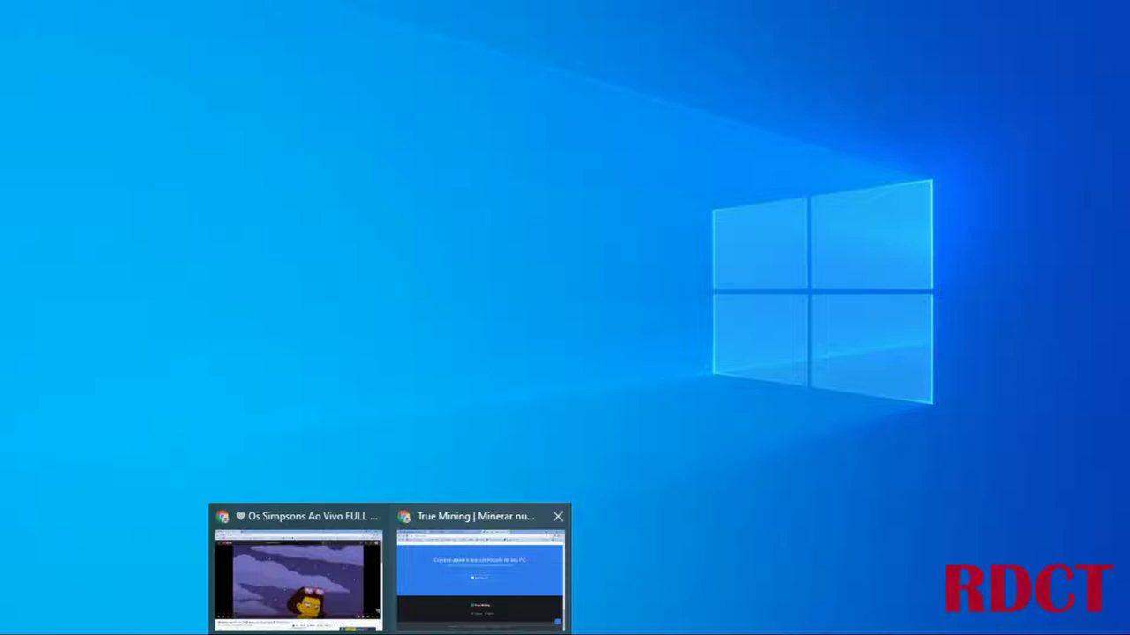
left_click(481, 583)
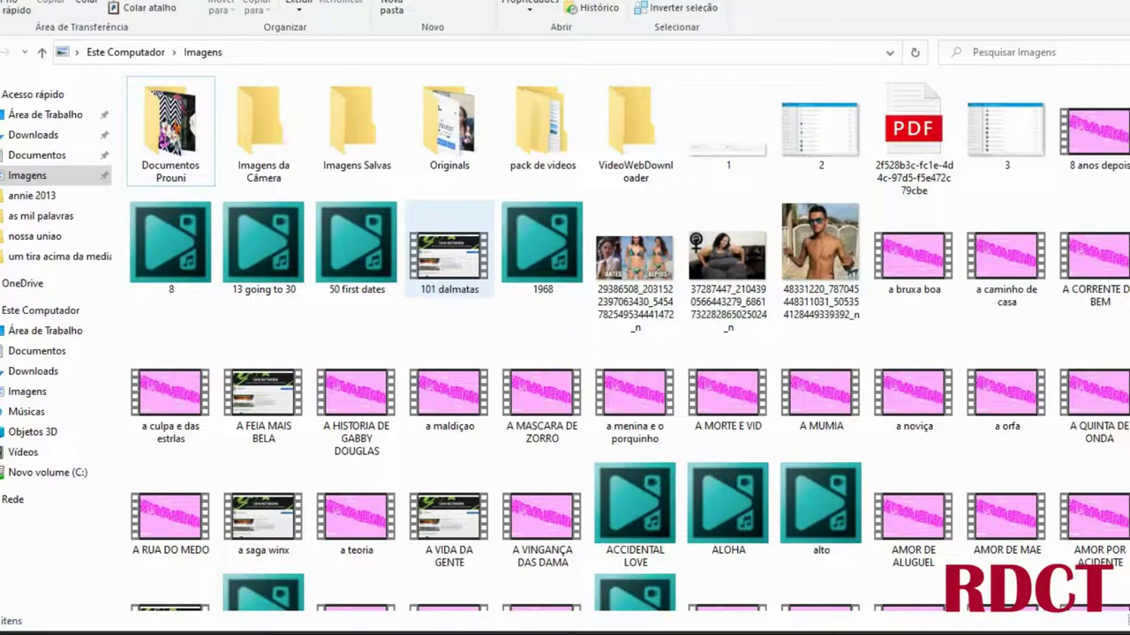
scroll(450, 280, "down", 3)
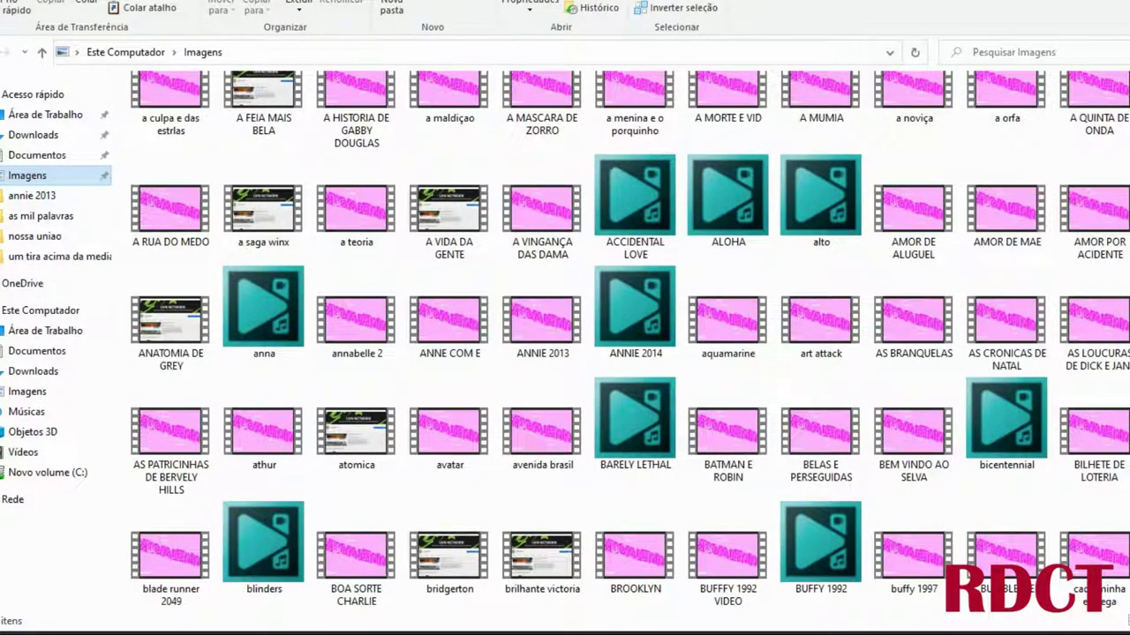
left_click(53, 177)
double_click(542, 128)
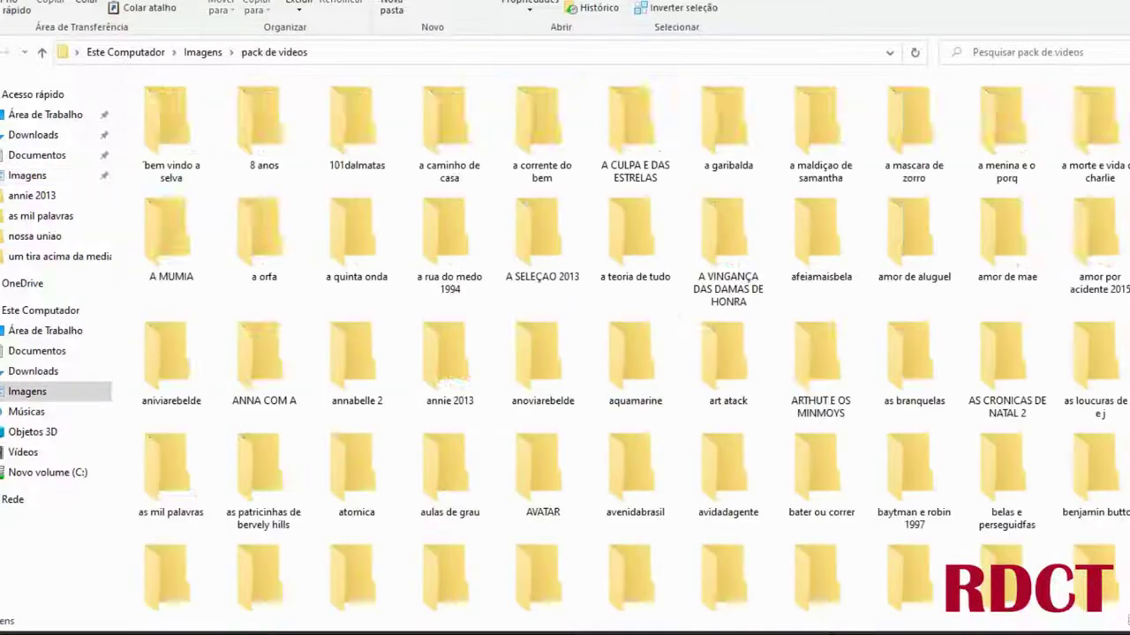
scroll(635, 436, "down", 5)
scroll(636, 437, "down", 10)
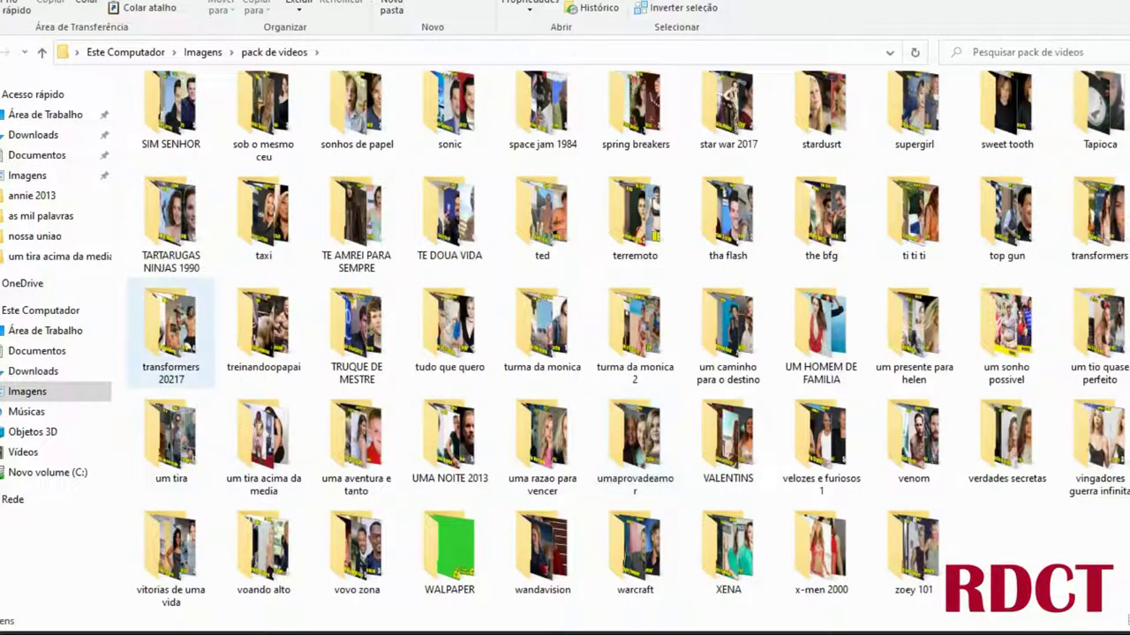
- Paste the TrueMiningDesktop archive into "pack de videos" and extract it into a TrueMiningDesktop folder
right_click(971, 563)
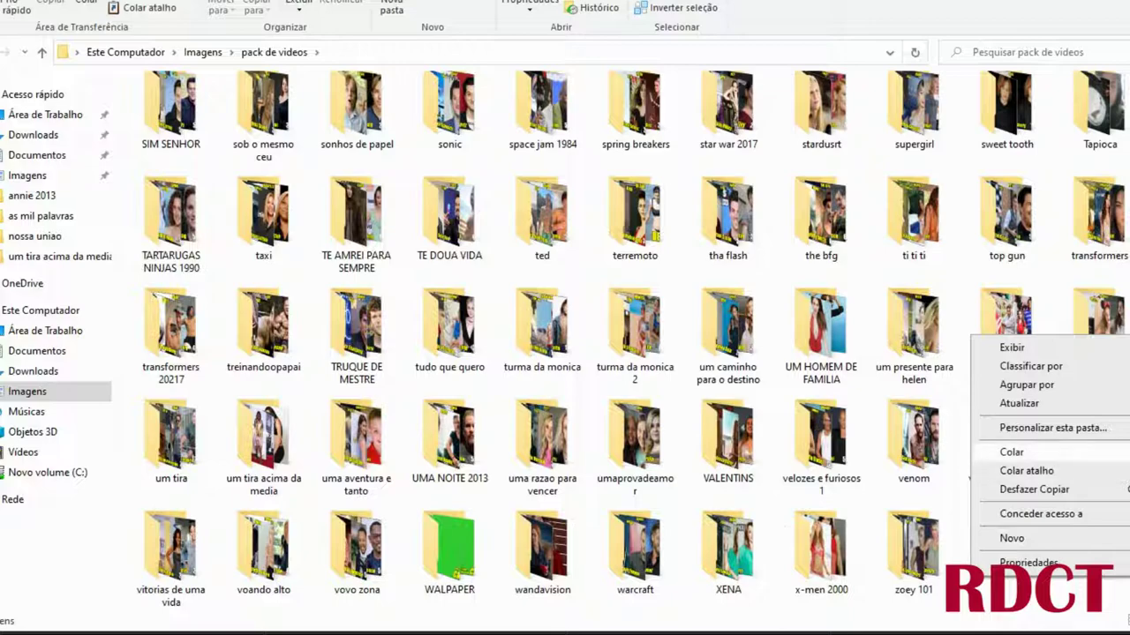
left_click(1006, 468)
right_click(1006, 569)
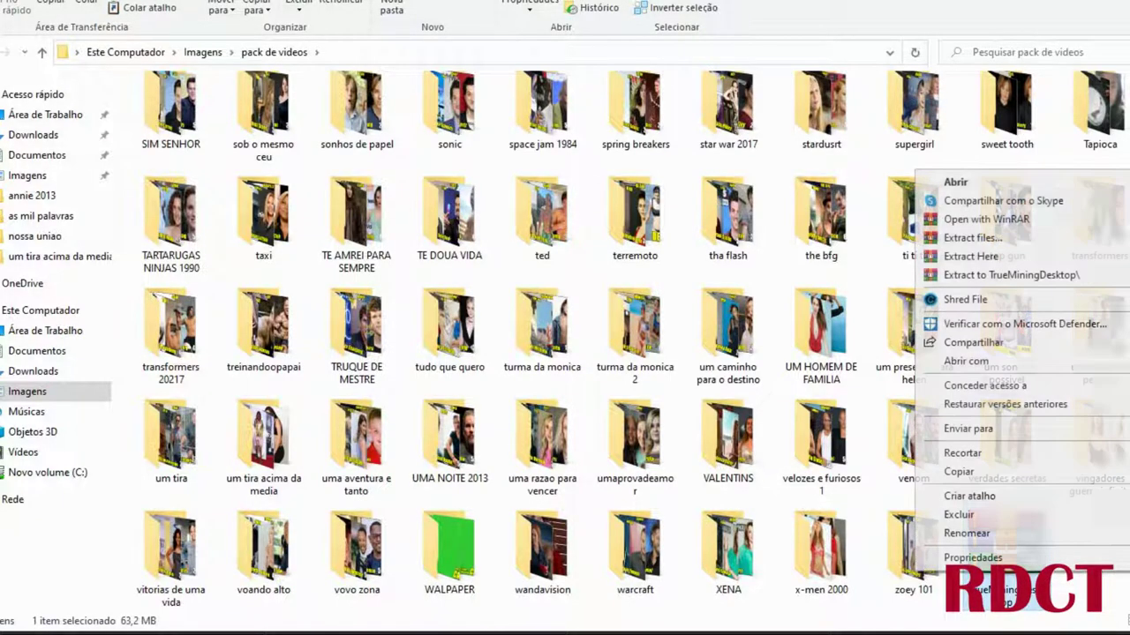
left_click(1012, 276)
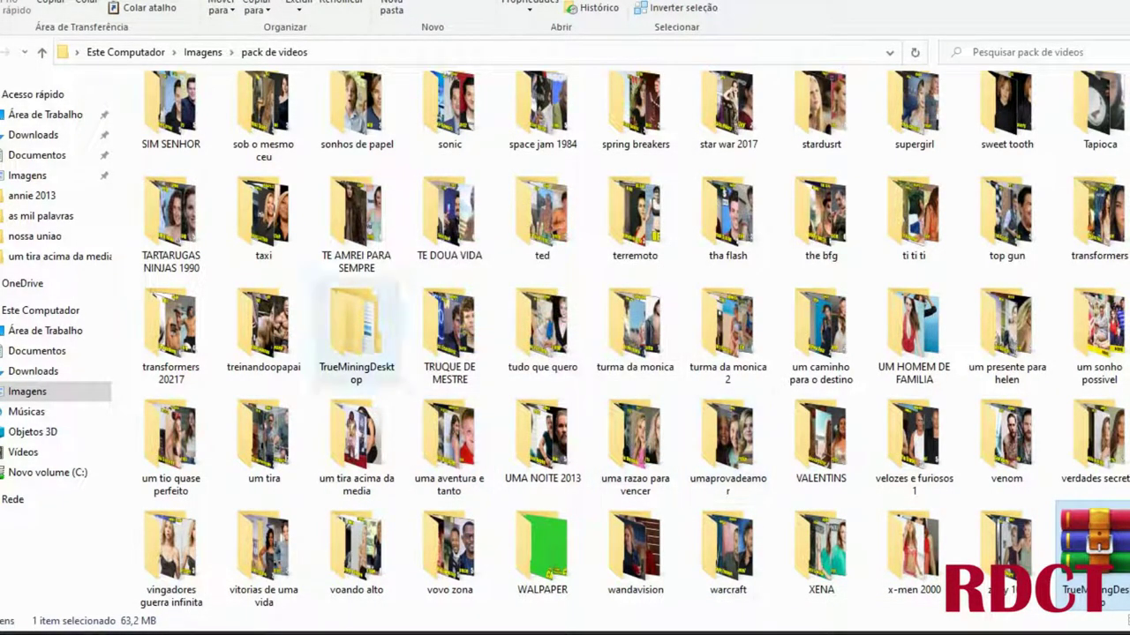
- Open the True Mining Desktop folder inside the extracted TrueMiningDesktop folder and launch the True Mining Desktop application
left_click(357, 331)
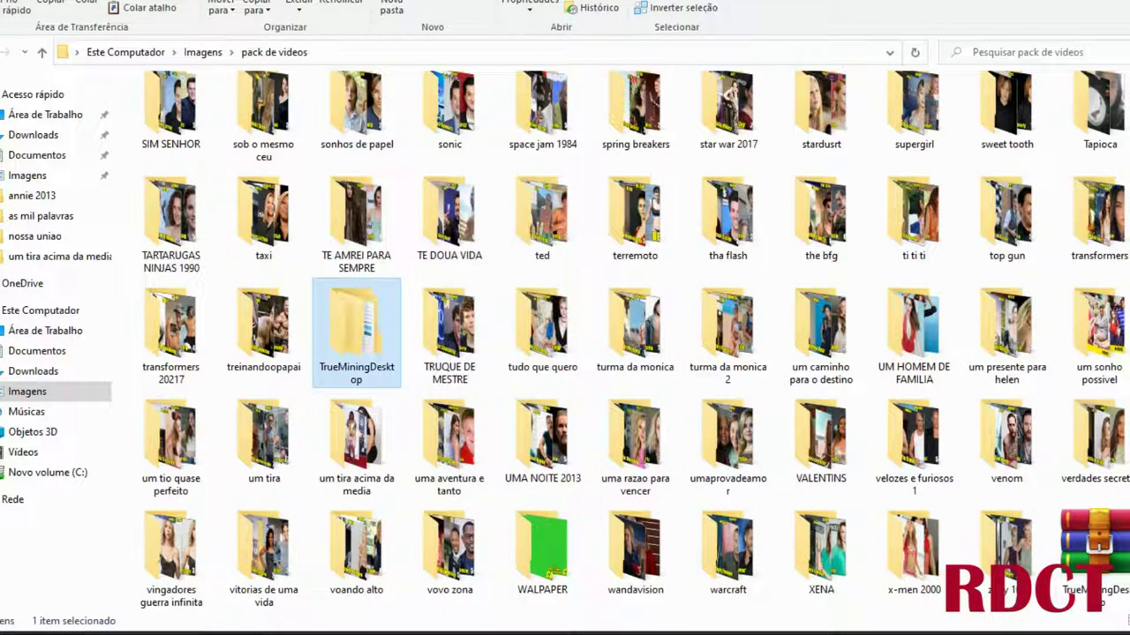
double_click(357, 331)
double_click(171, 128)
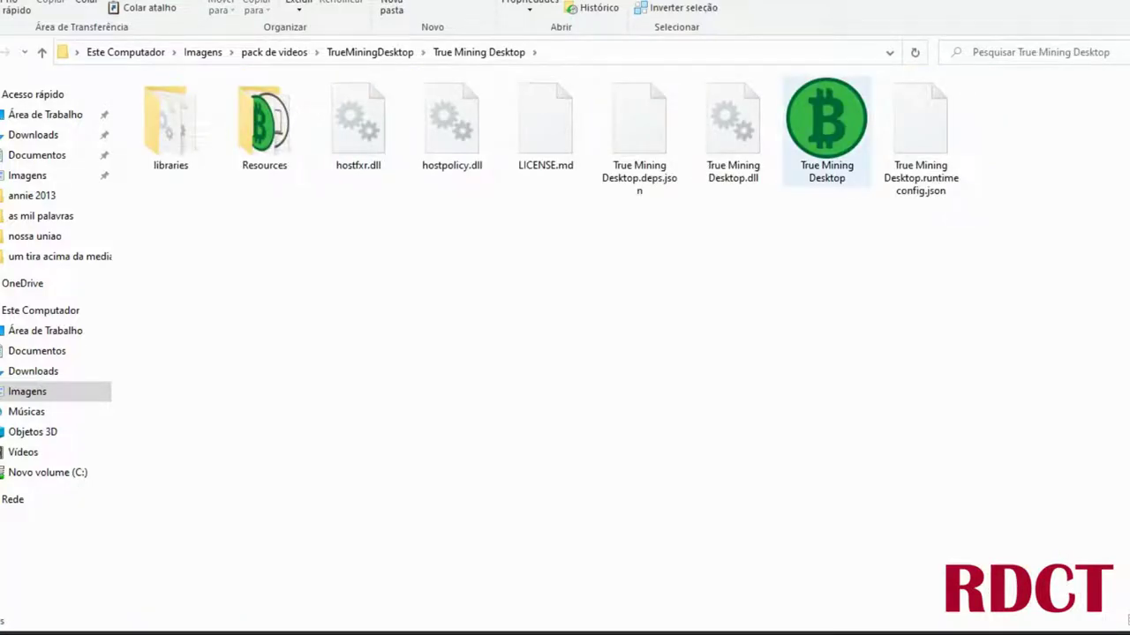
left_click(826, 130)
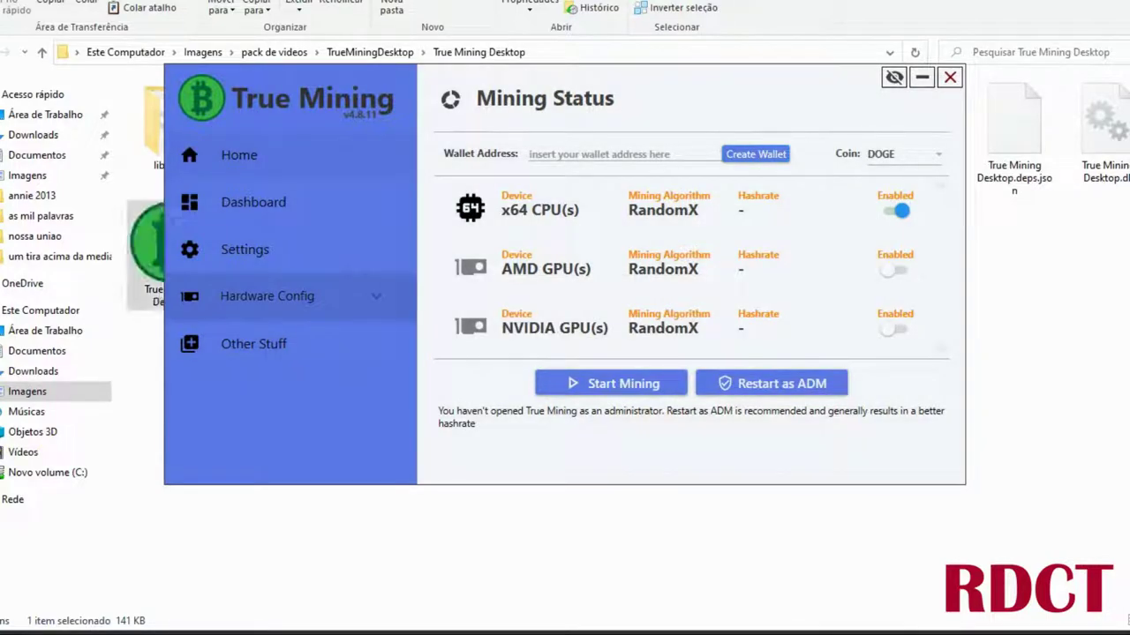
- Set the coin to mine to RDCT in the Mining Status view
left_click(904, 155)
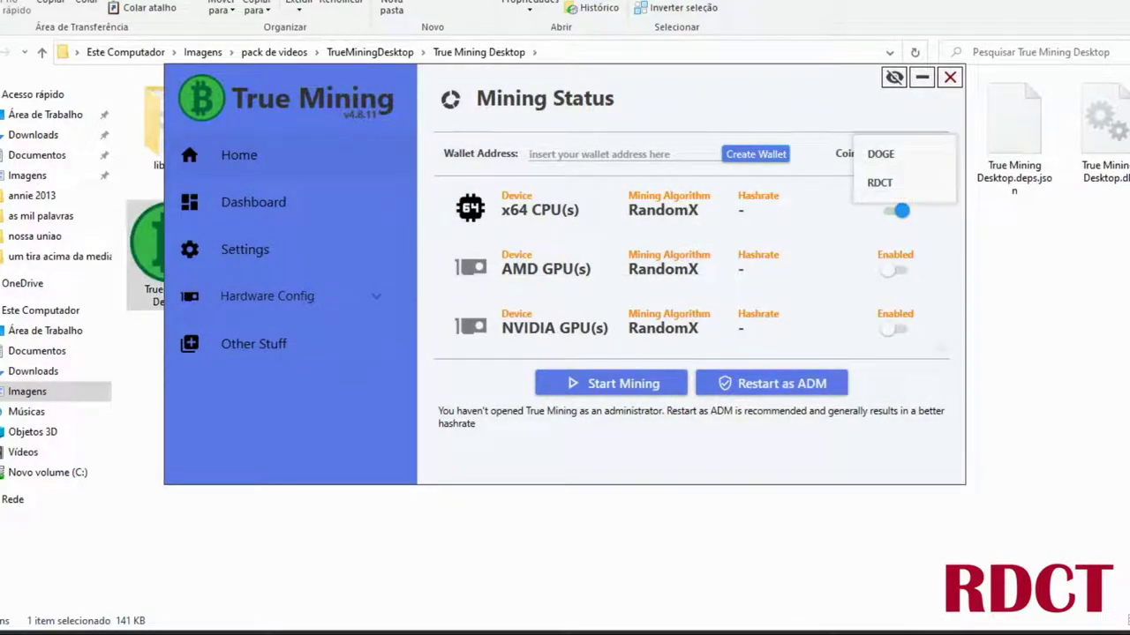
left_click(884, 154)
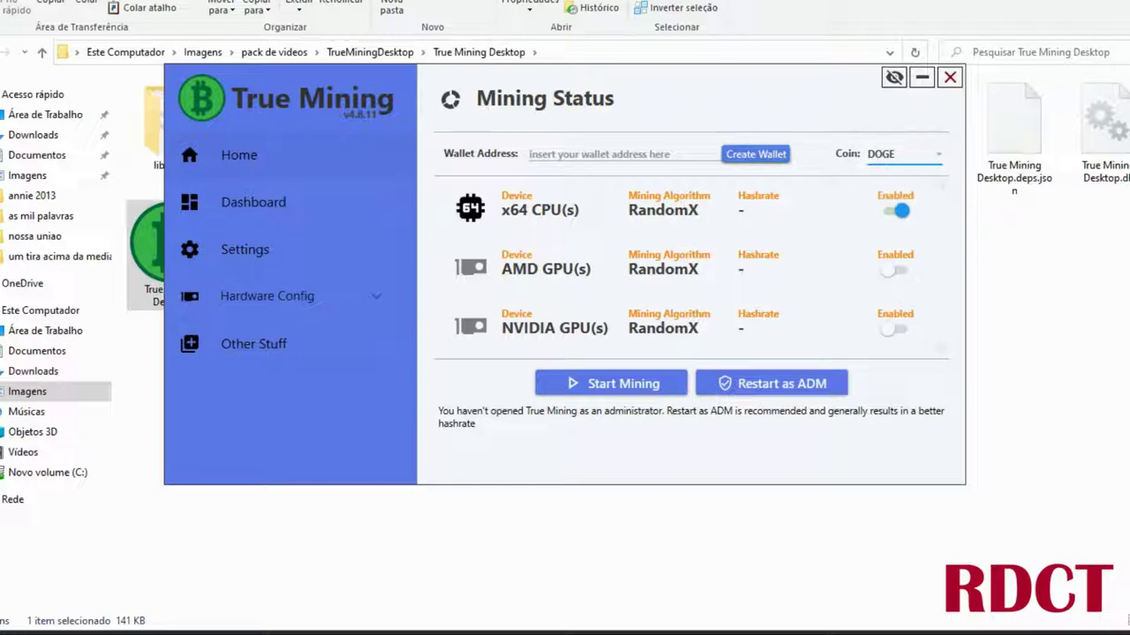
left_click(904, 154)
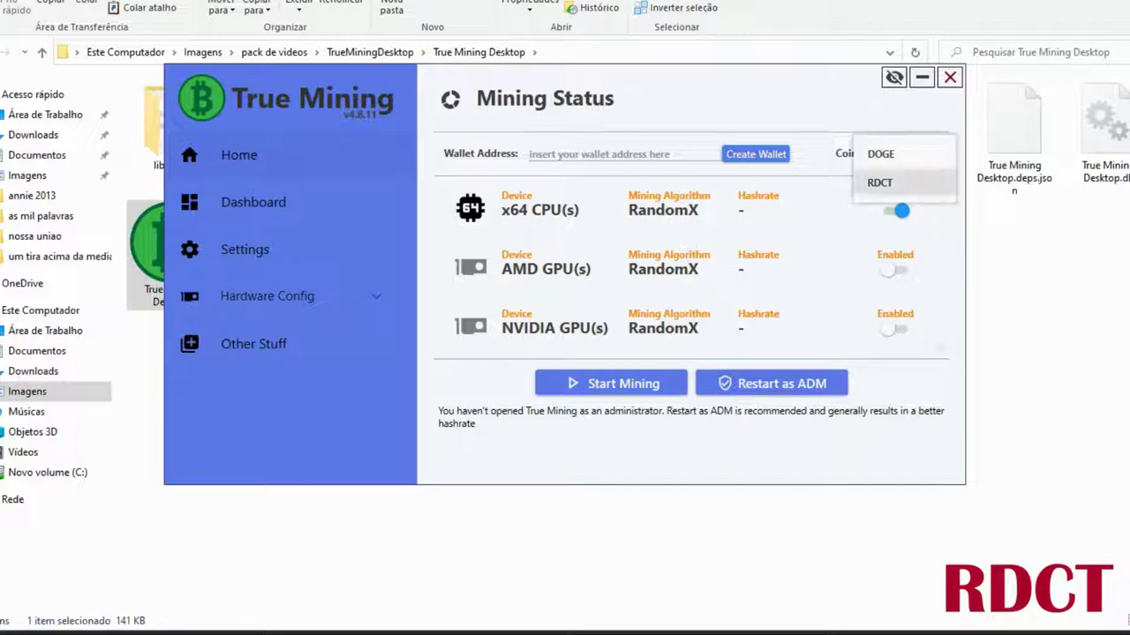
left_click(901, 155)
left_click(902, 154)
left_click(902, 183)
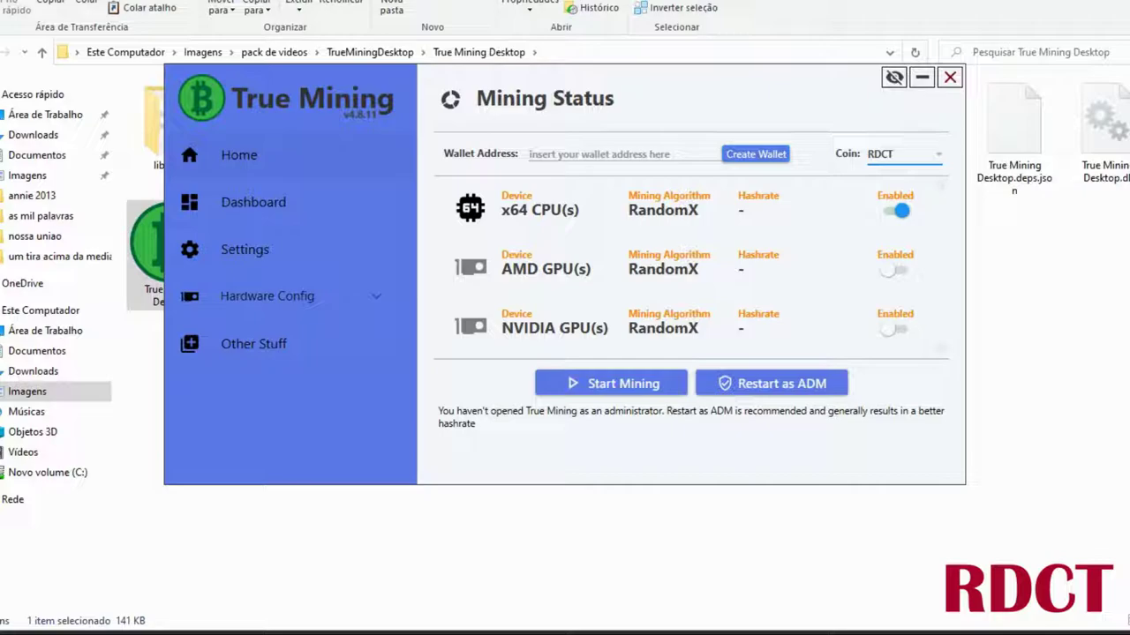
- Open the wallet suggestions, choose the Crex24 exchange wallet for RDCT, and go to account registration on the exchange site
mouse_move(390, 634)
left_click_drag(1128, 67, 543, 146)
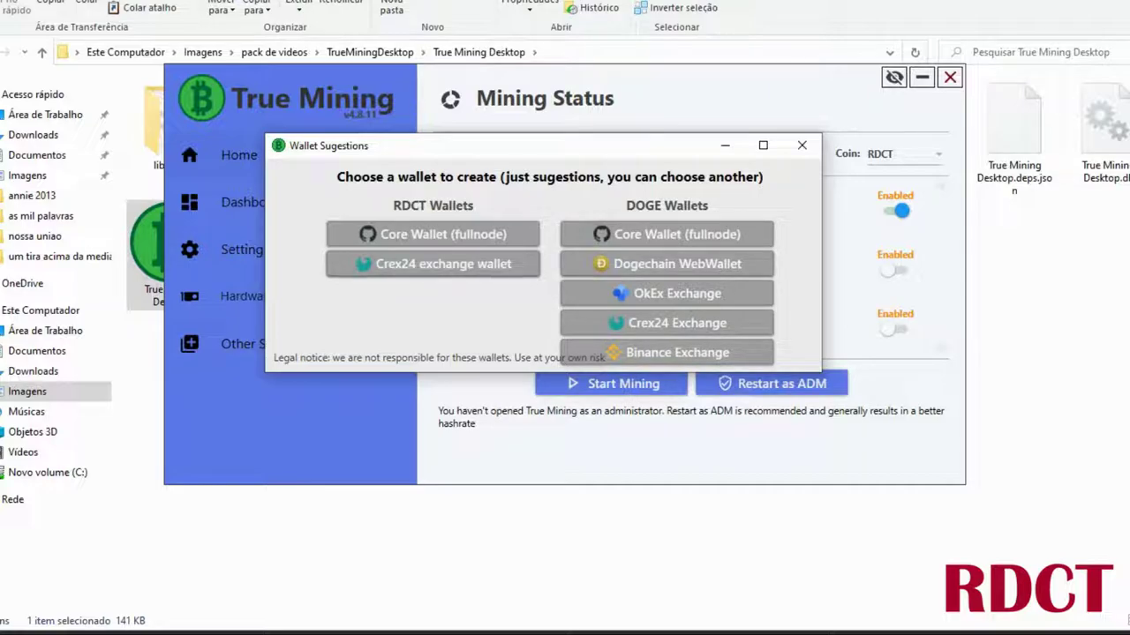
left_click(455, 264)
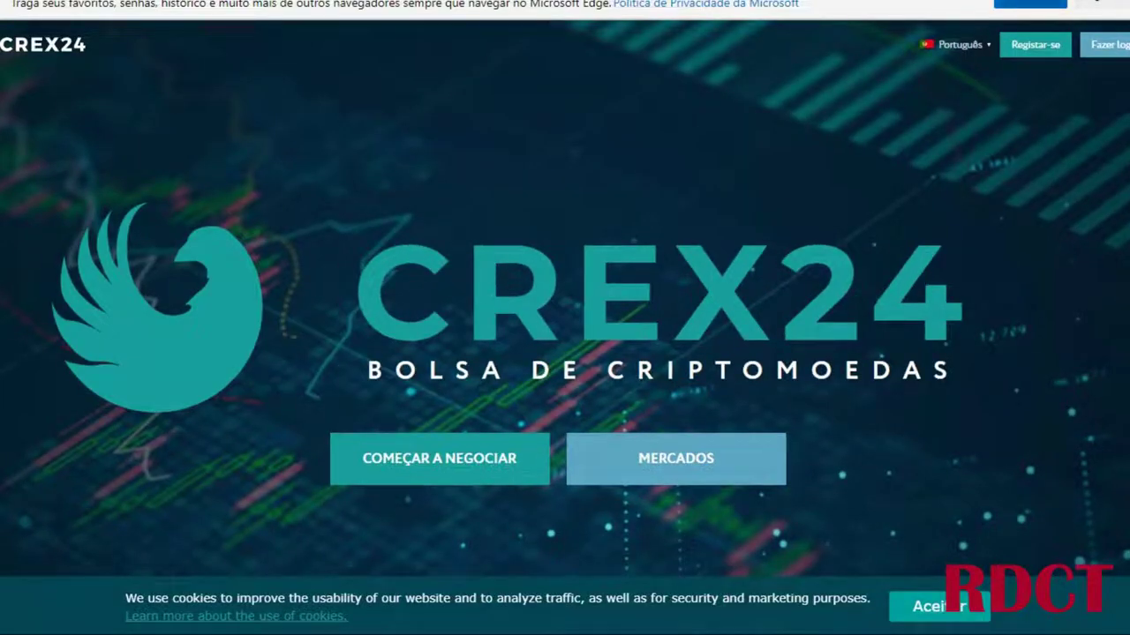
scroll(565, 318, "down", 3)
scroll(564, 317, "up", 3)
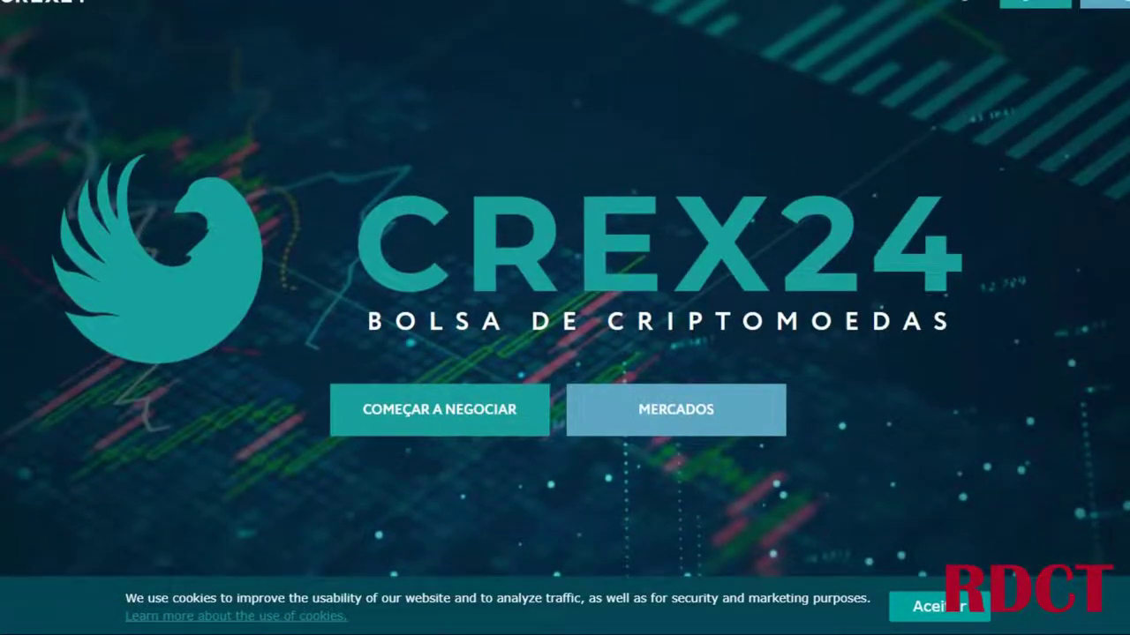
left_click(1035, 4)
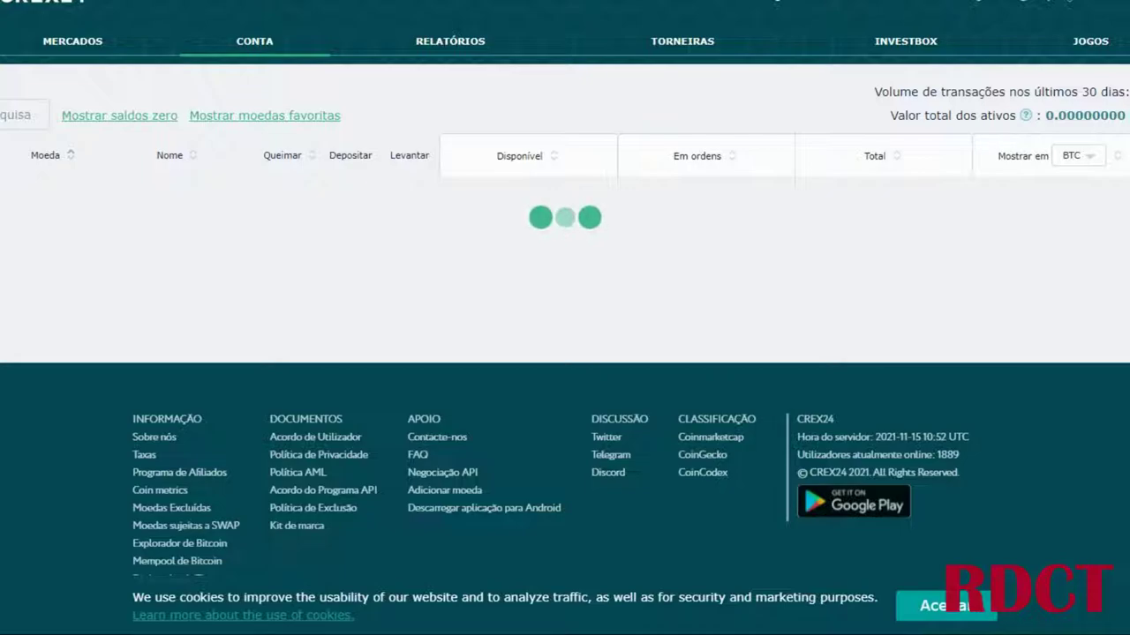
- Examine the coin balances in the Crex24 account and the RDCT/BTC market to locate the RDCToken entry
scroll(565, 317, "down", 2)
scroll(564, 318, "down", 5)
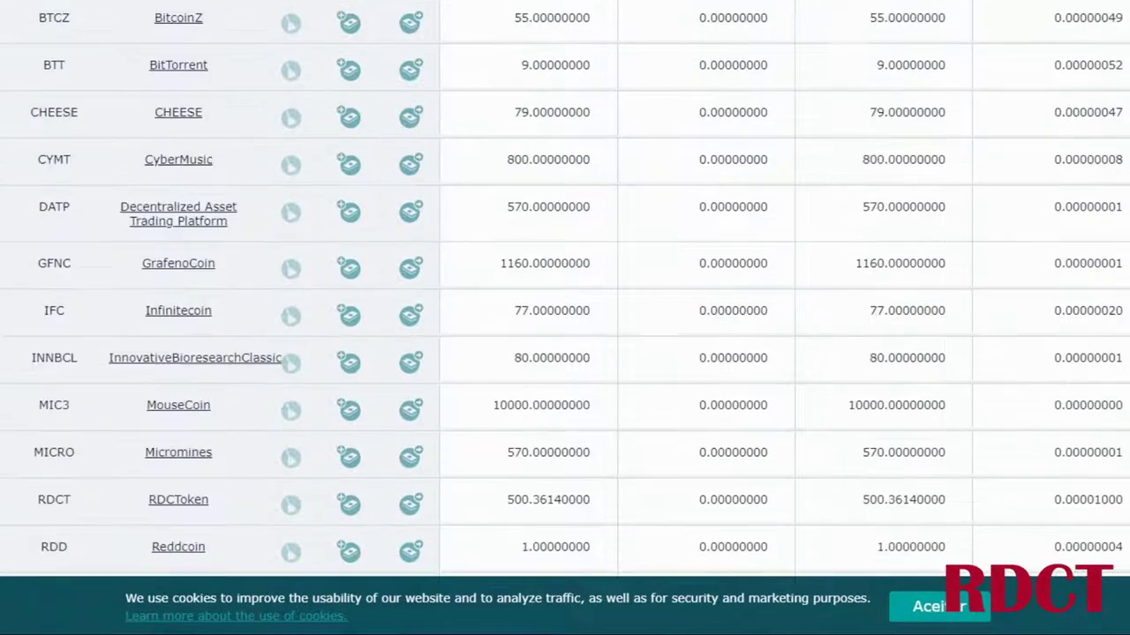
scroll(565, 318, "down", 4)
scroll(565, 318, "up", 10)
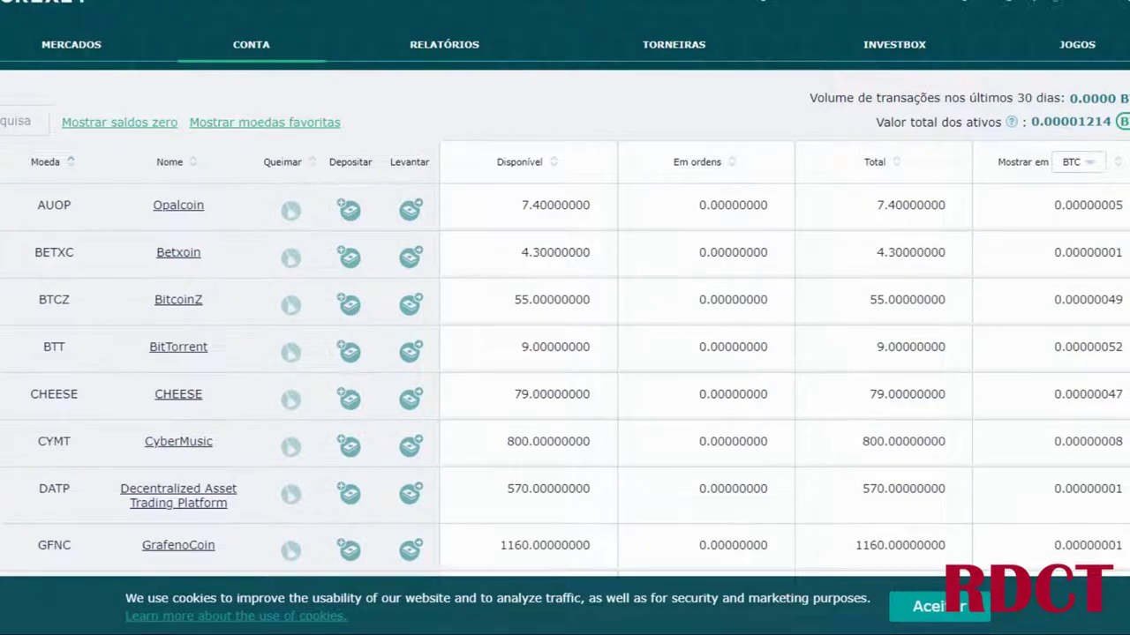
scroll(565, 318, "down", 5)
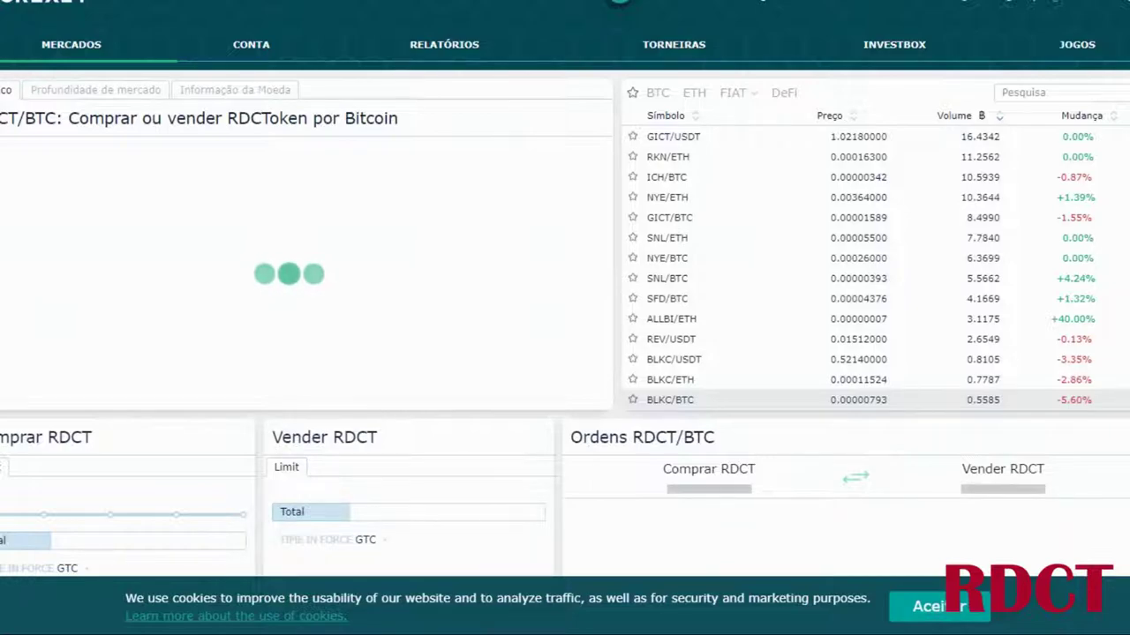
scroll(564, 317, "down", 7)
scroll(565, 318, "up", 5)
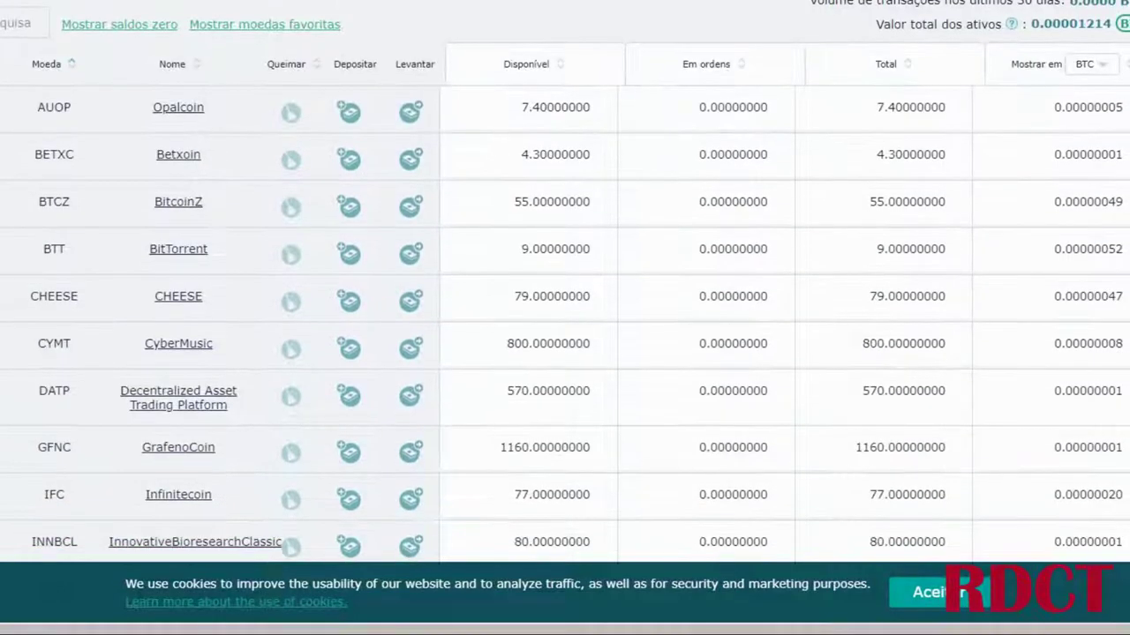
scroll(564, 318, "down", 8)
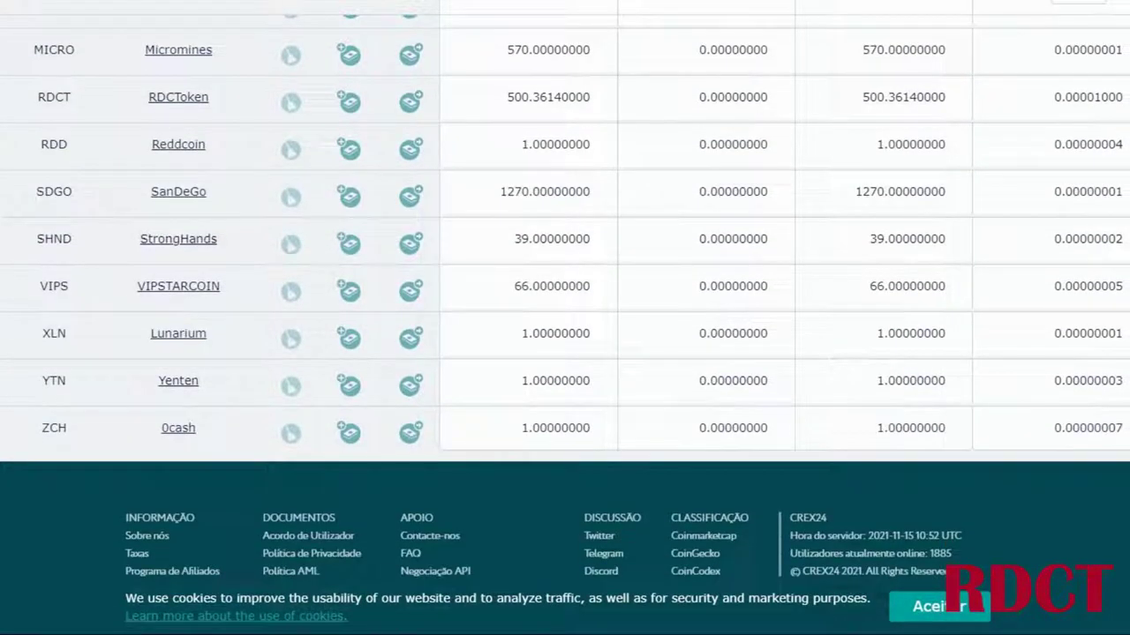
- Show the deposit address for RDCToken in the Crex24 account and copy it
left_click(349, 102)
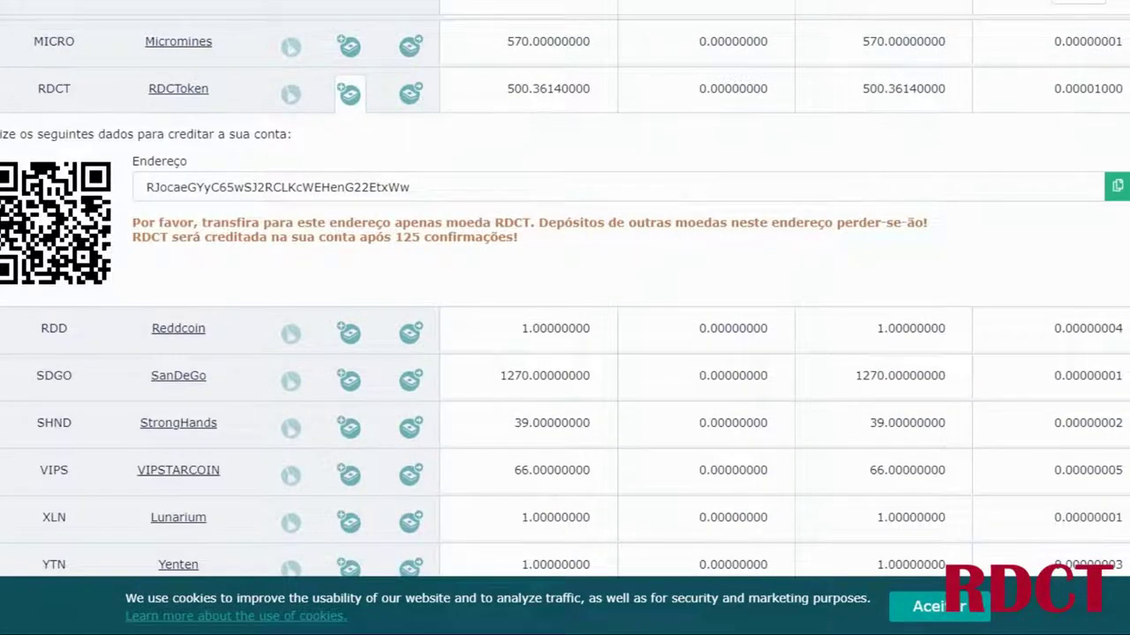
scroll(564, 291, "up", 2)
left_click(1117, 385)
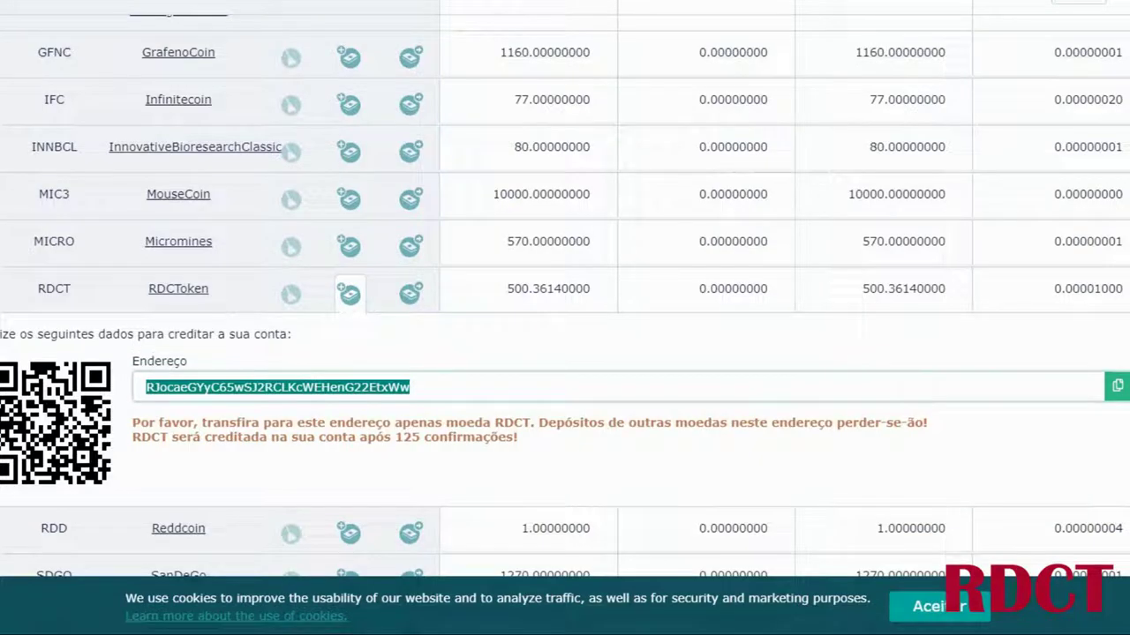
right_click(185, 386)
left_click(265, 219)
right_click(240, 387)
left_click(282, 219)
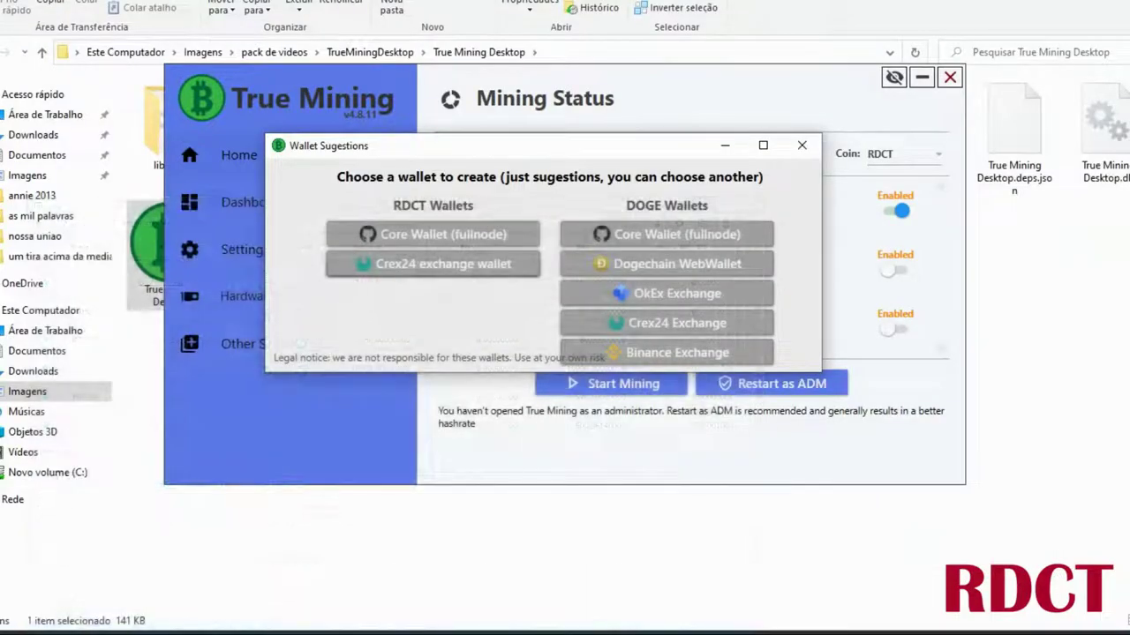
- Close the wallet suggestions, paste the copied RDCT deposit address as the wallet address and restart the miner as administrator
left_click(802, 145)
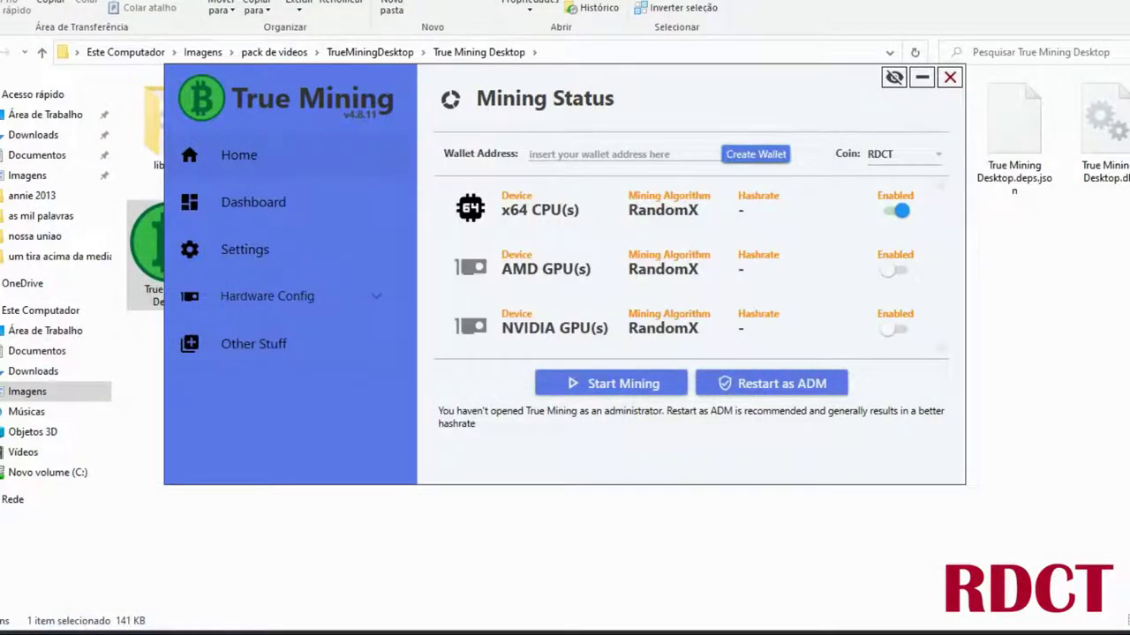
right_click(598, 159)
left_click(673, 233)
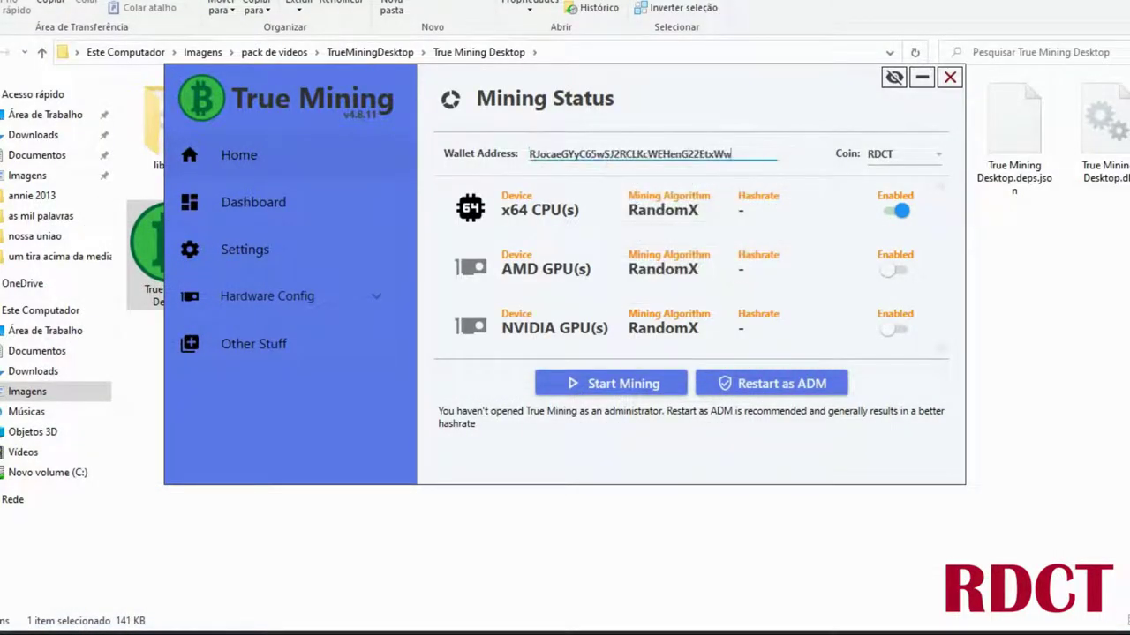
left_click(752, 384)
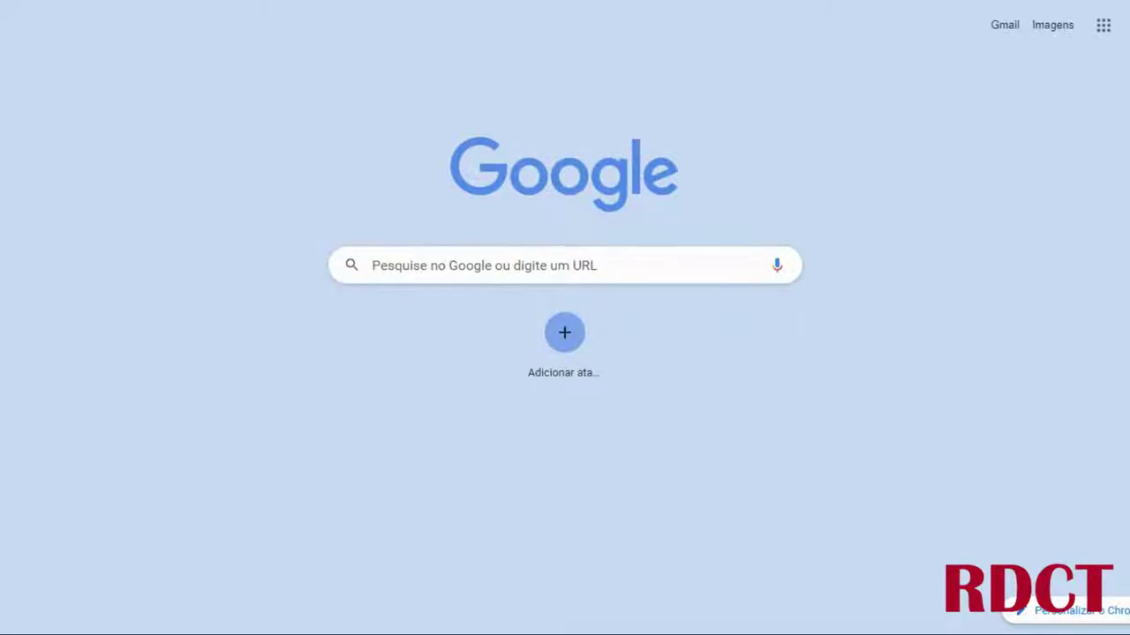
right_click(316, 1)
left_click(357, 49)
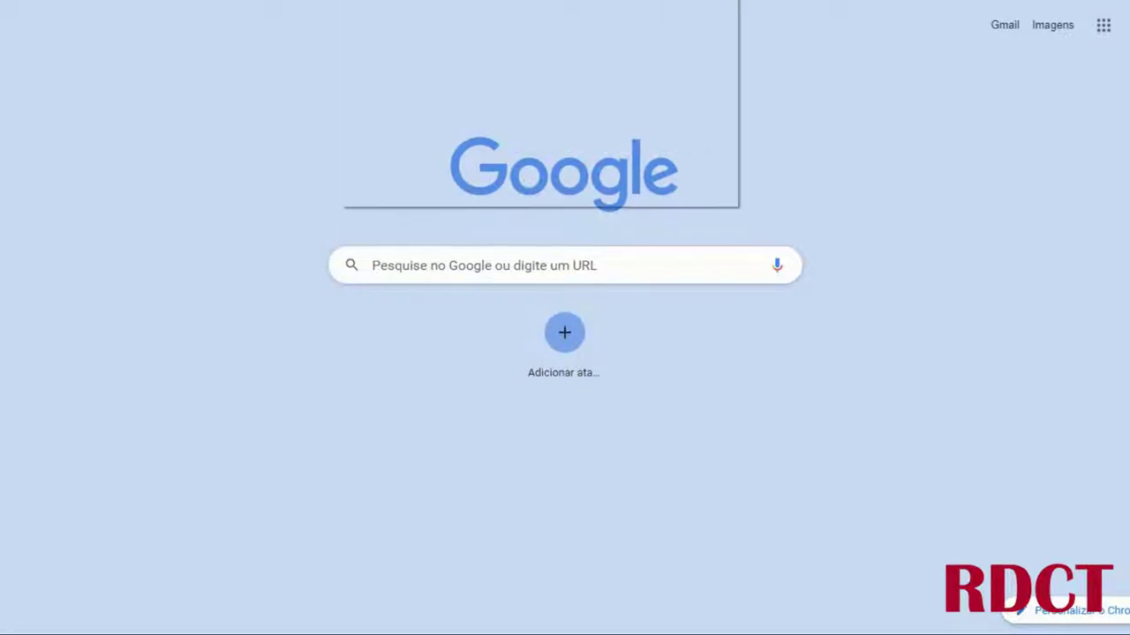
right_click(340, 1)
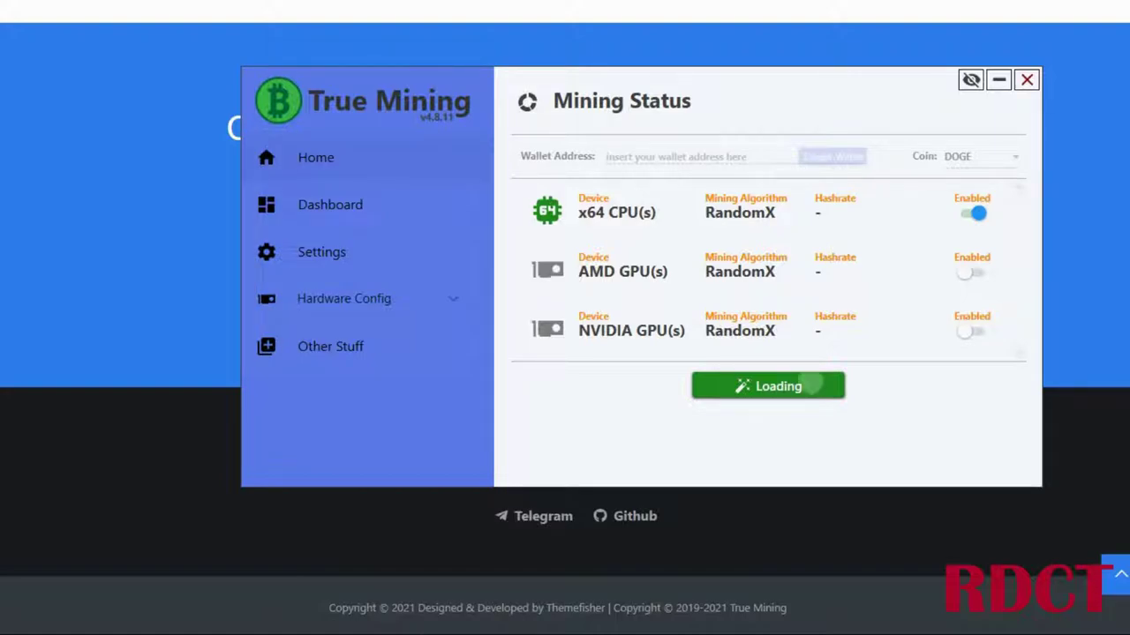
- Try to start mining in the restarted miner, check the Dashboard page, return to Home and hide the miner window
left_click(807, 386)
key("Return")
left_click(330, 205)
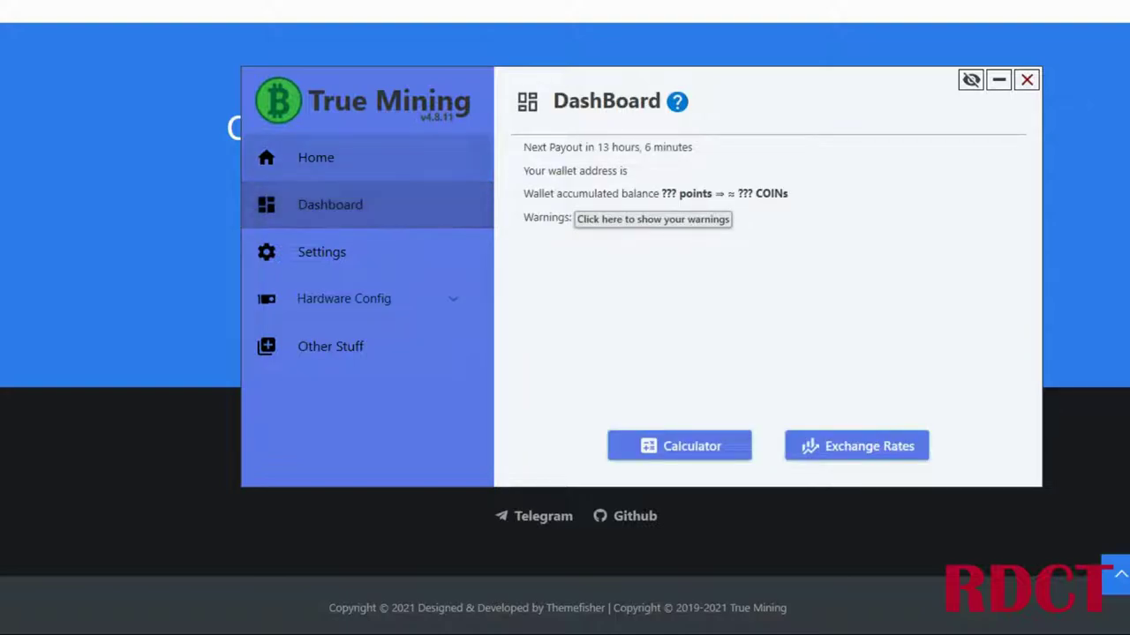
left_click(316, 158)
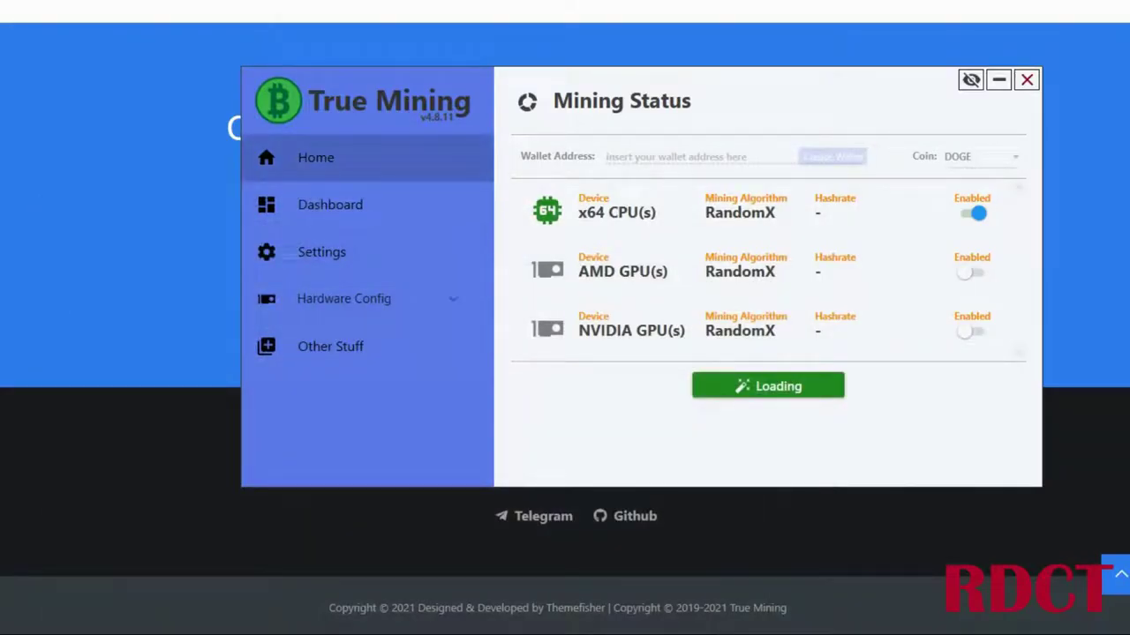
left_click(971, 79)
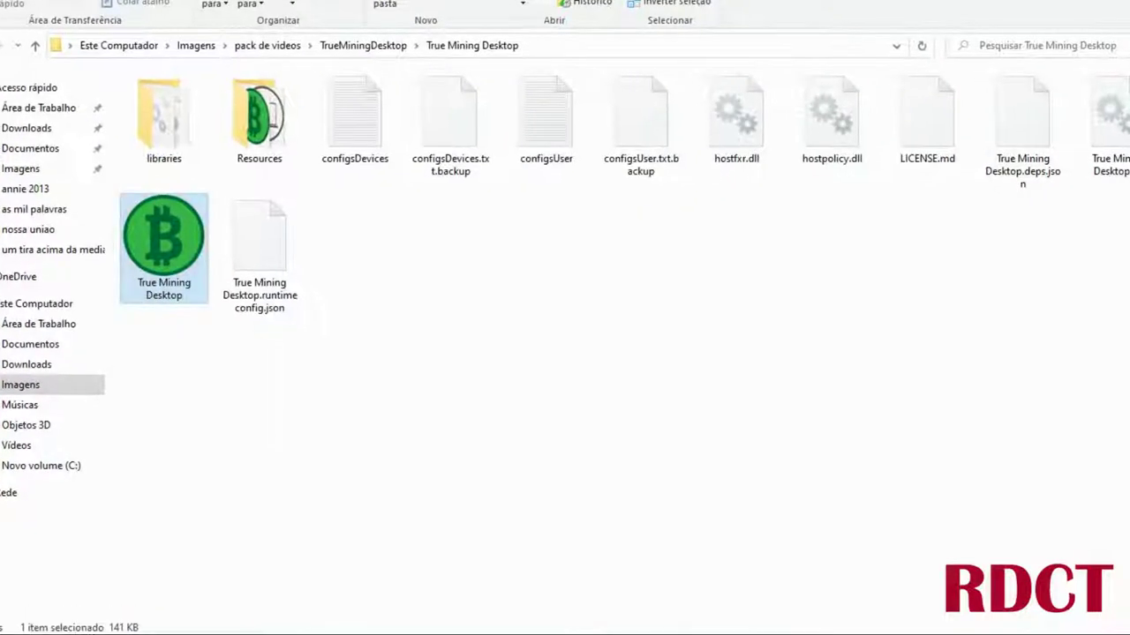
- Paste the copied RDCT deposit address into the miner's wallet address field
left_click(564, 154)
right_click(565, 154)
left_click(633, 234)
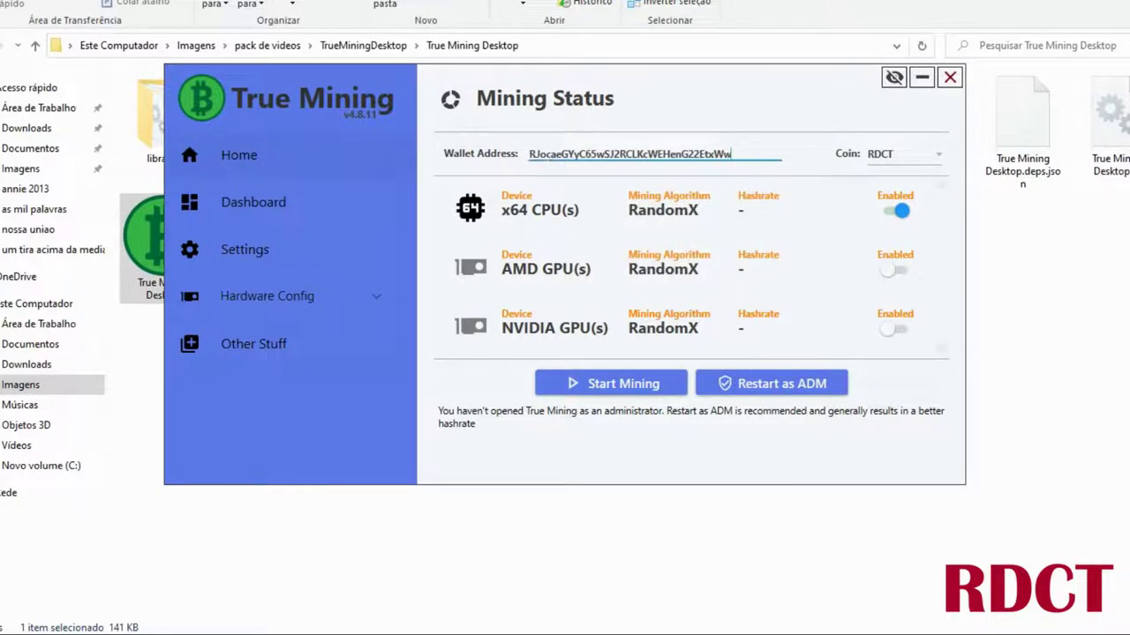
- Set the coin to DOGE and start mining with the x64 CPU
left_click(904, 154)
left_click(883, 182)
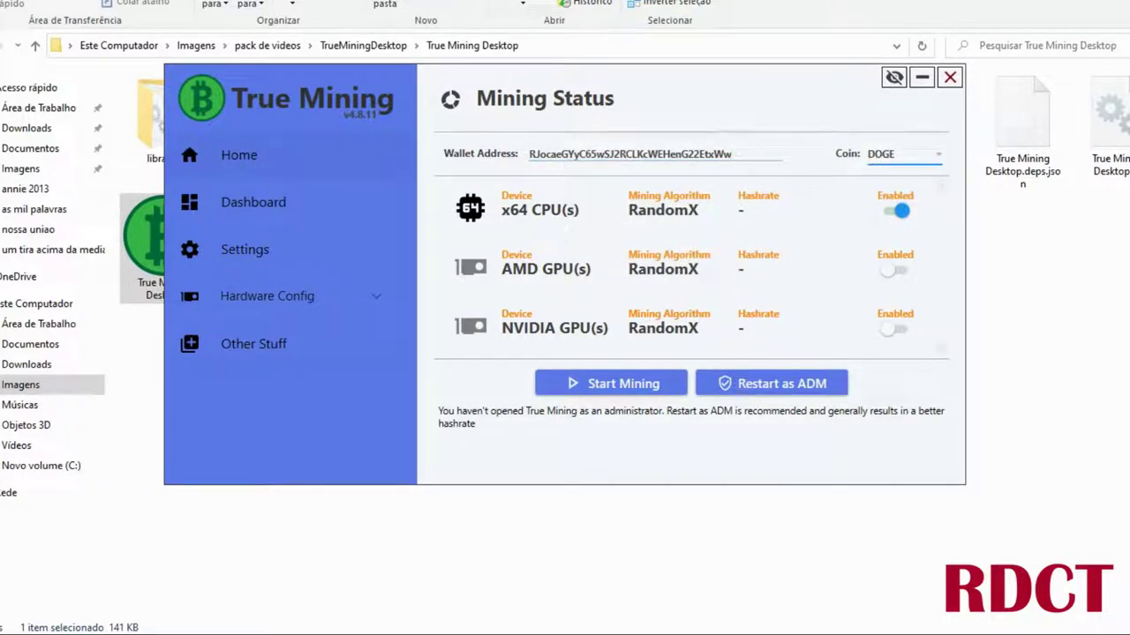
left_click(642, 384)
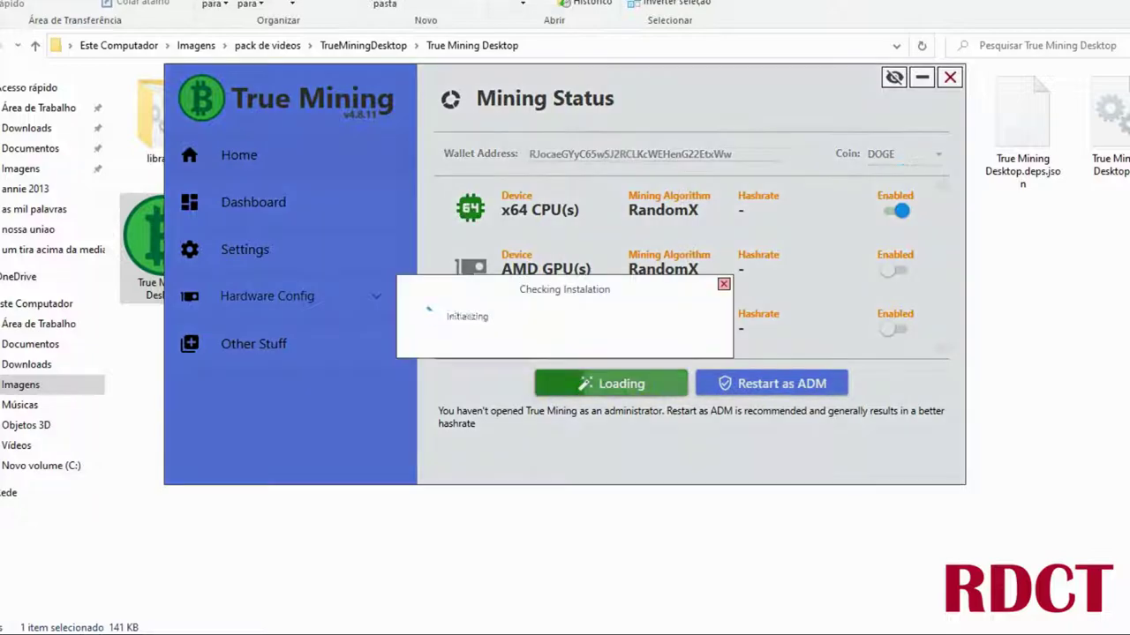